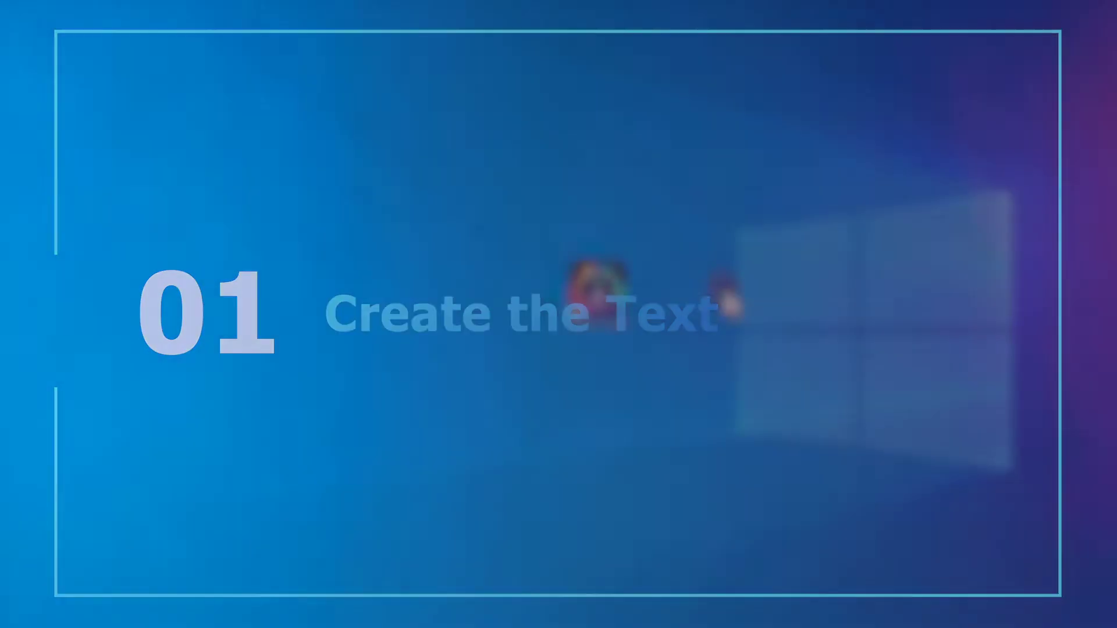
Step: Start a new empty project and add a text title reading VIDEOPROC
double_click(599, 291)
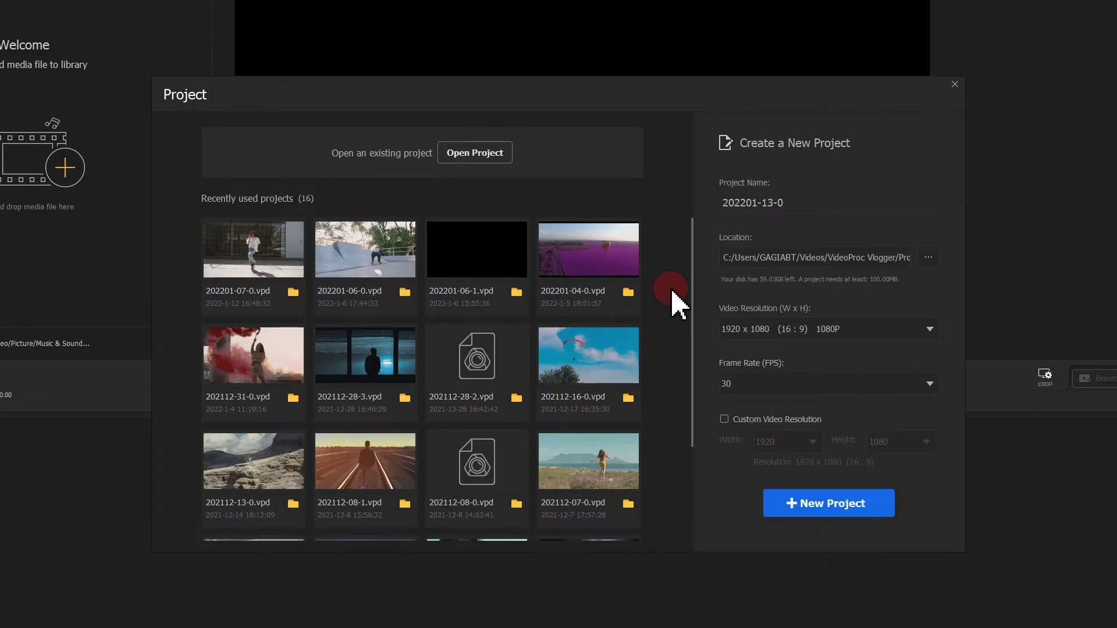
click(814, 505)
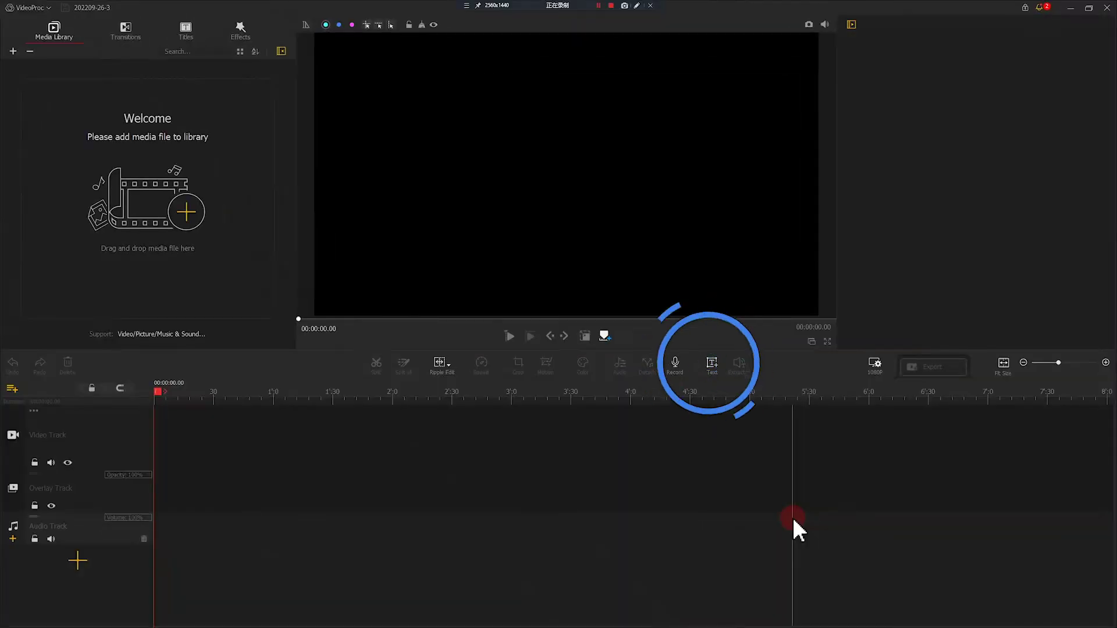
click(710, 367)
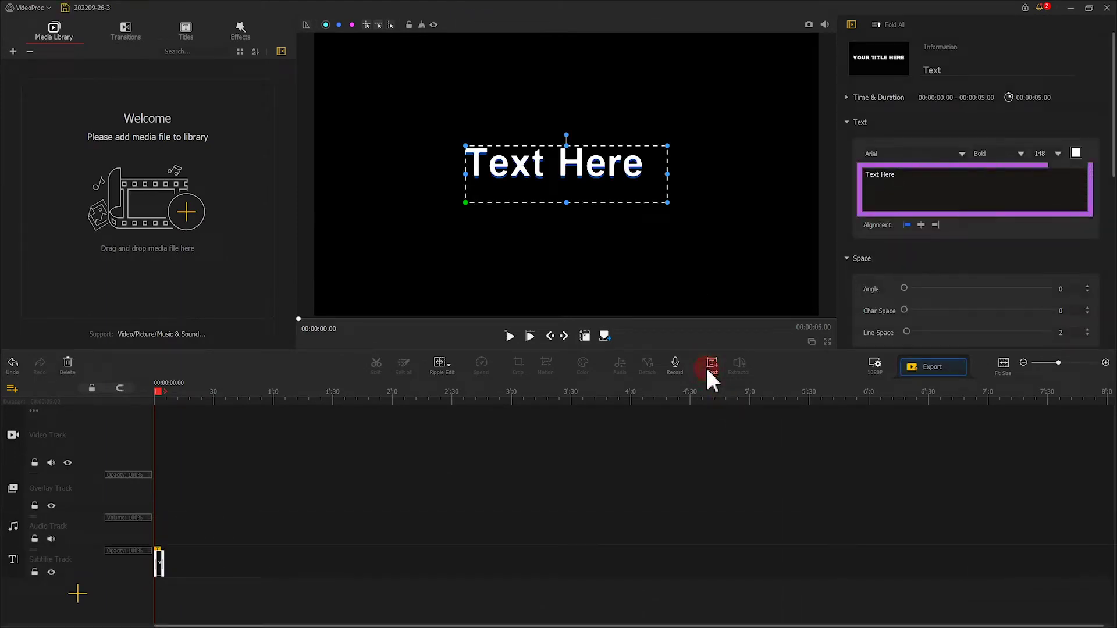
click(913, 177)
key(ctrl+a)
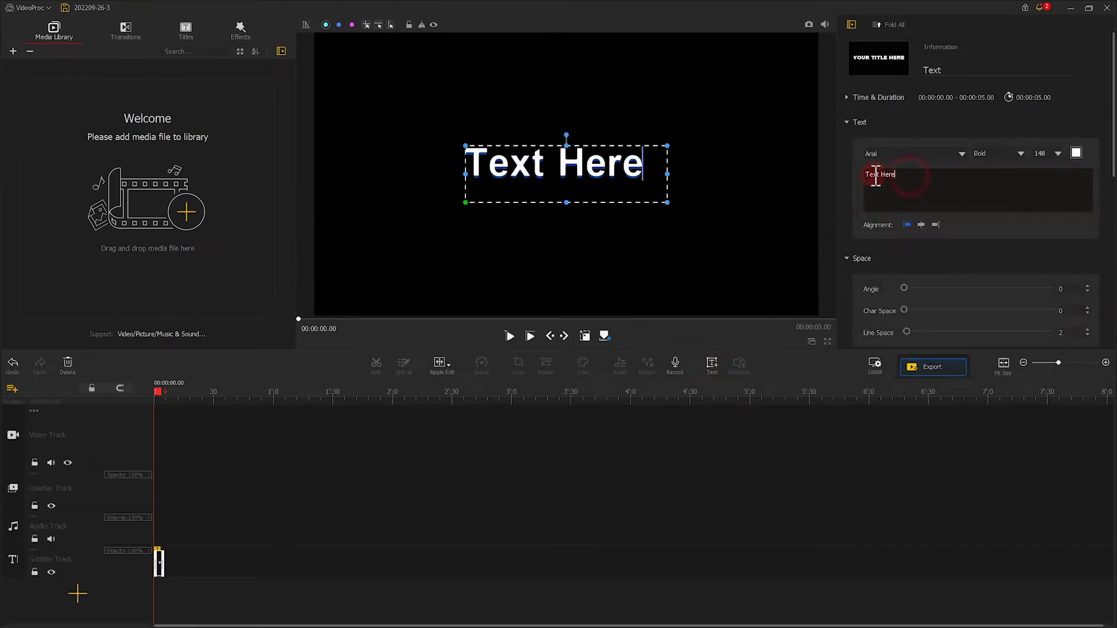
text(VIDEOPROC)
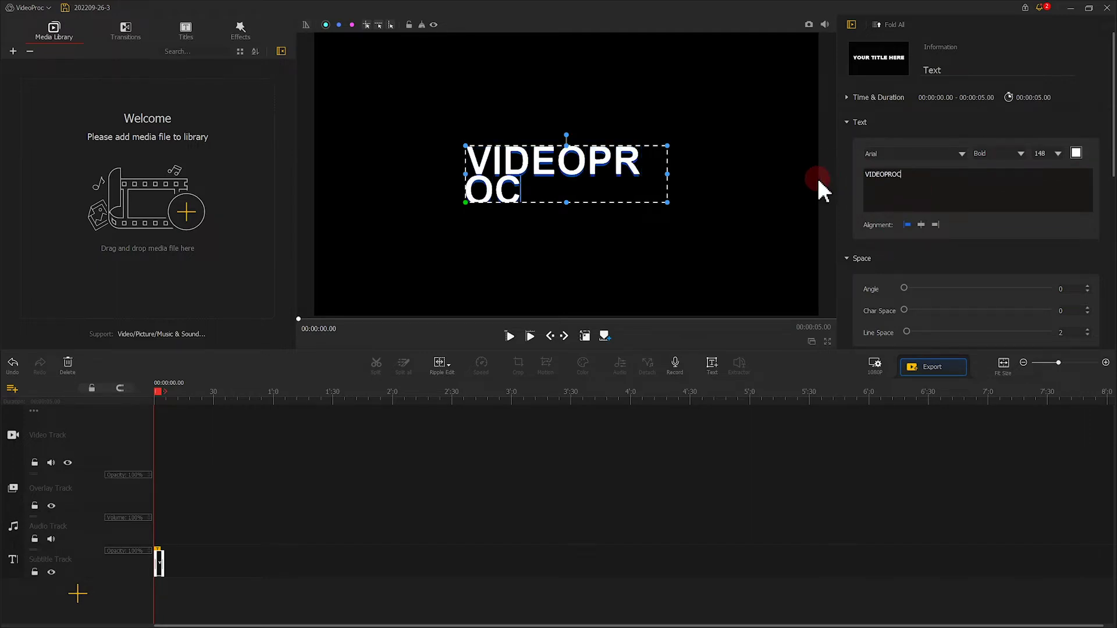
Step: Set the title font to Arial Regular at size 150
click(962, 154)
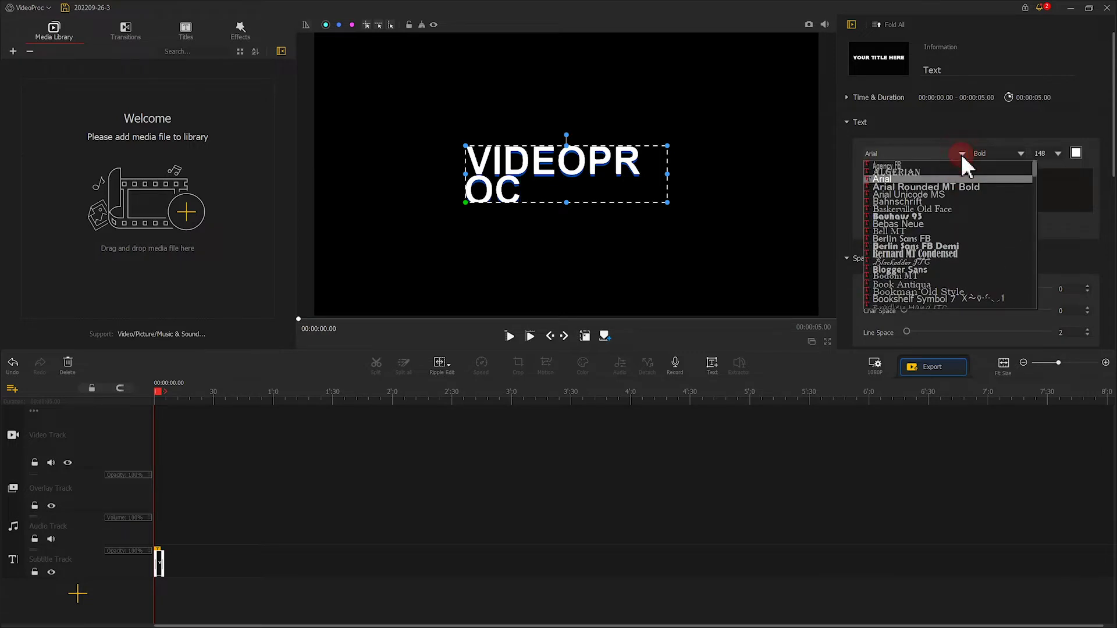
click(961, 154)
click(992, 153)
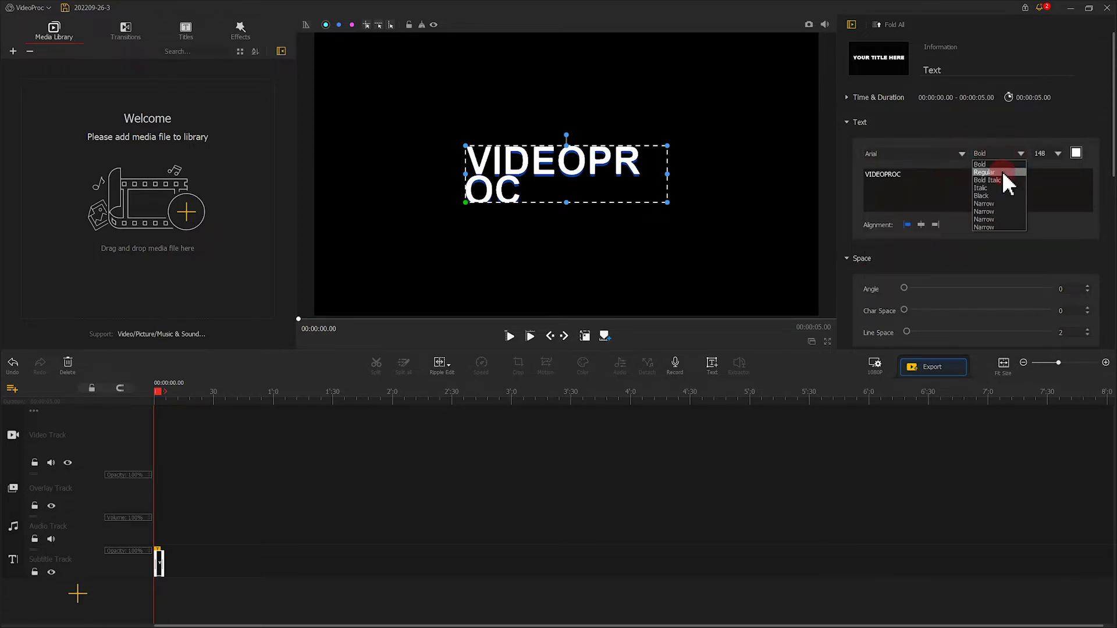
click(996, 172)
click(1043, 155)
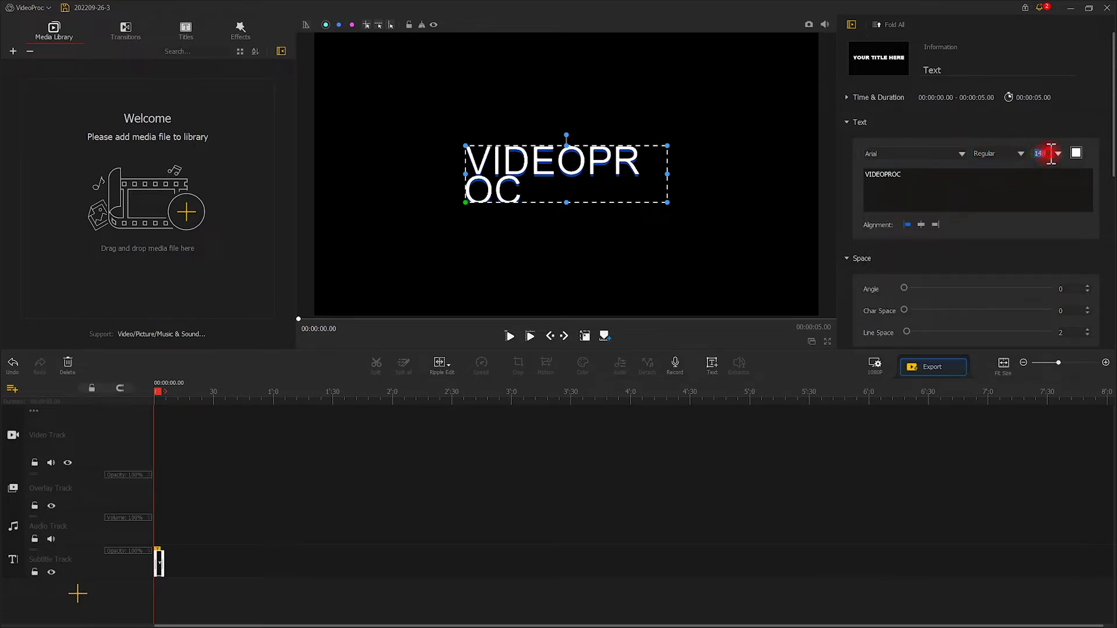
text(150)
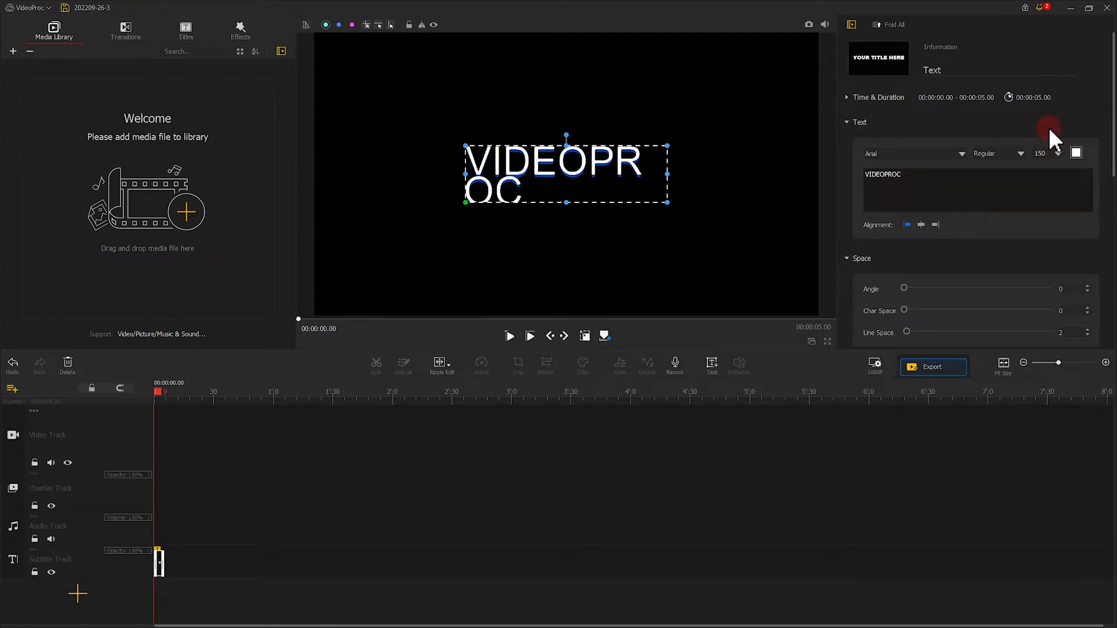
Step: Keep the text colour white and set the text shadow offset to 0
click(1076, 153)
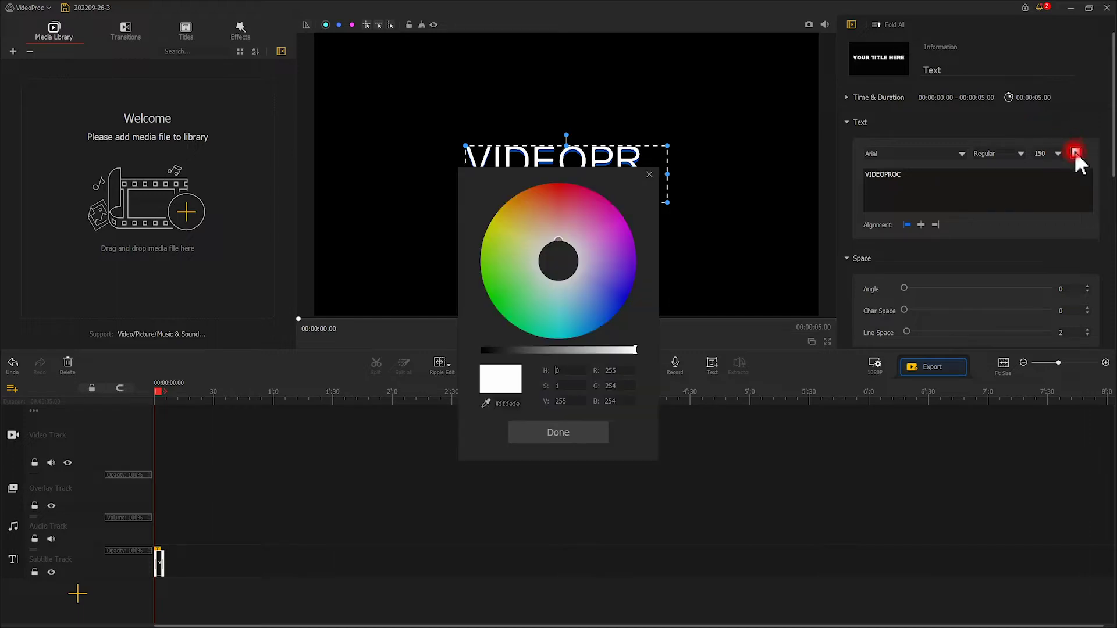
click(646, 174)
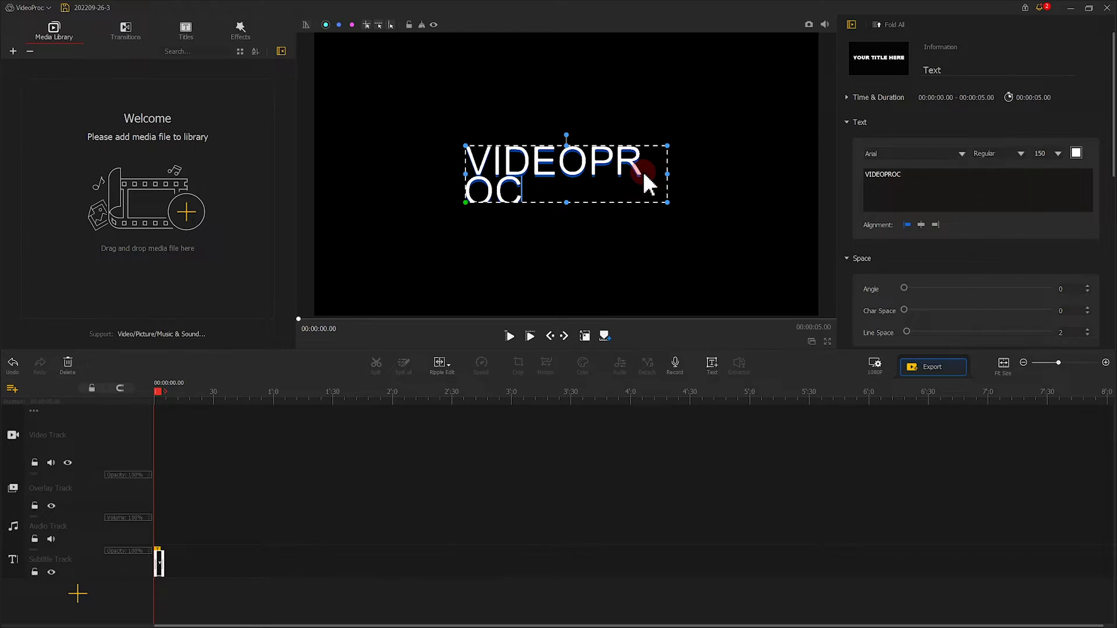
scroll(960, 192, down, 6)
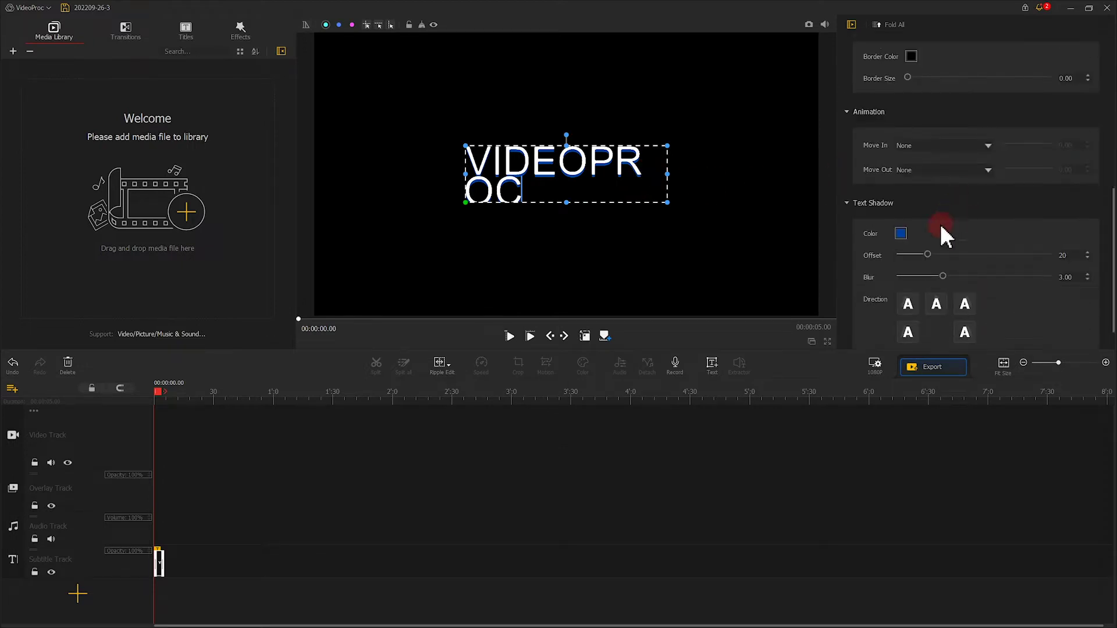
drag(927, 254, 897, 255)
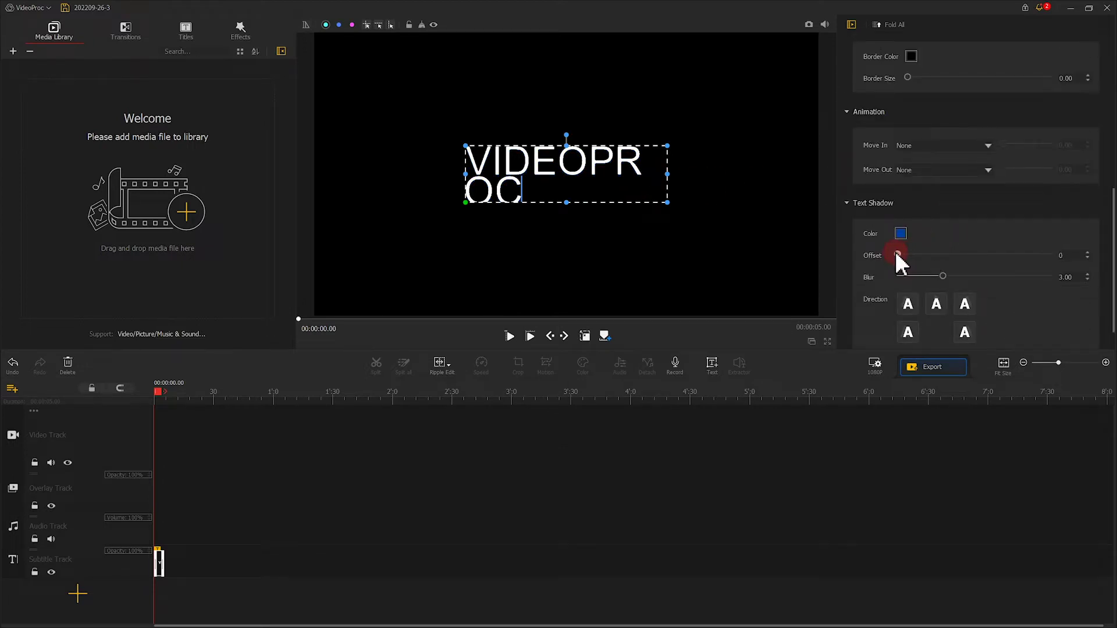
scroll(951, 204, up, 6)
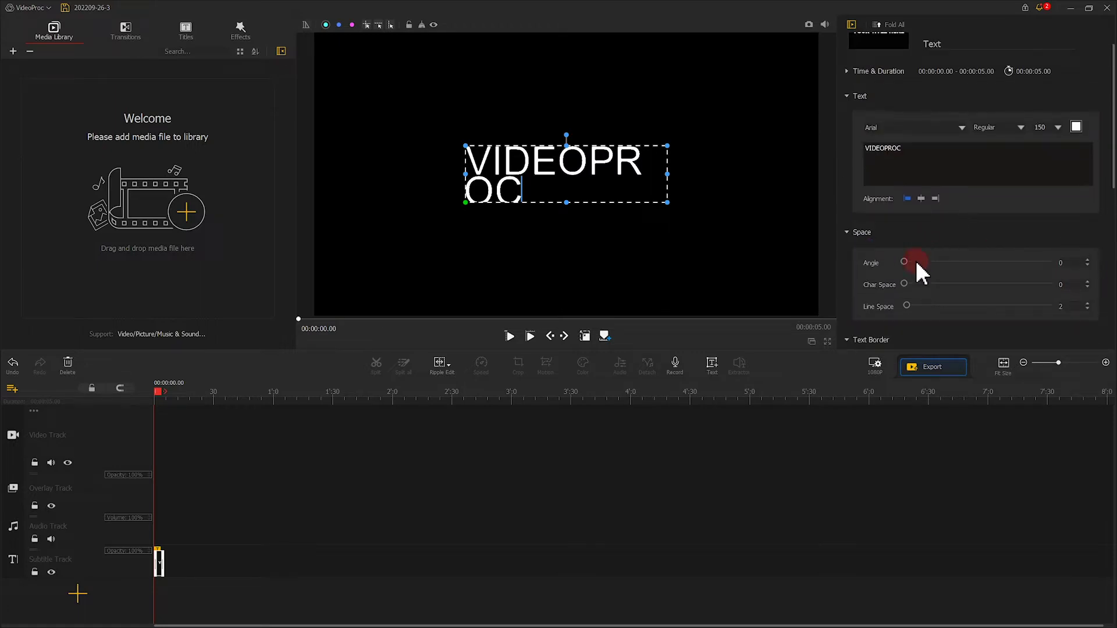
Step: Set character spacing to 45 and widen the text box so VIDEOPROC fits on one line
drag(908, 284, 970, 284)
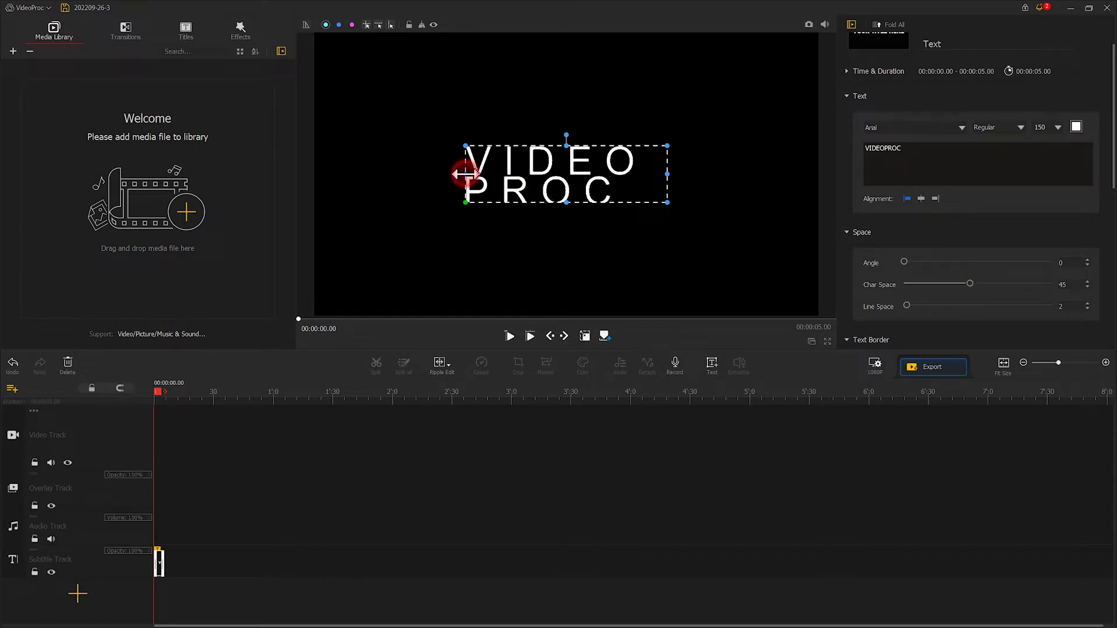
drag(466, 174, 323, 174)
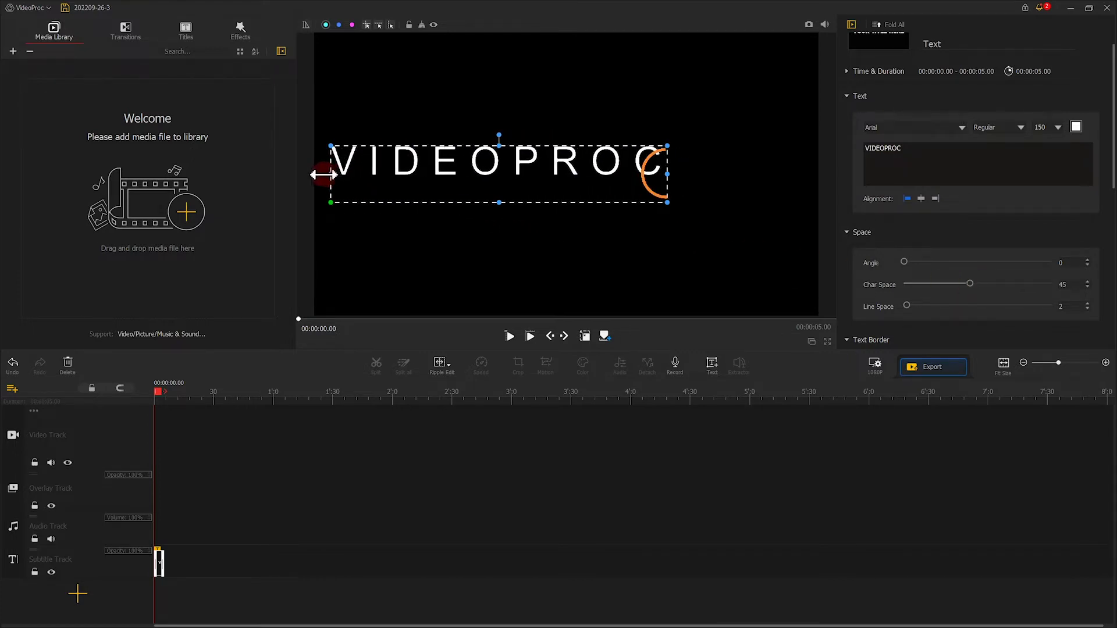
drag(668, 174, 794, 177)
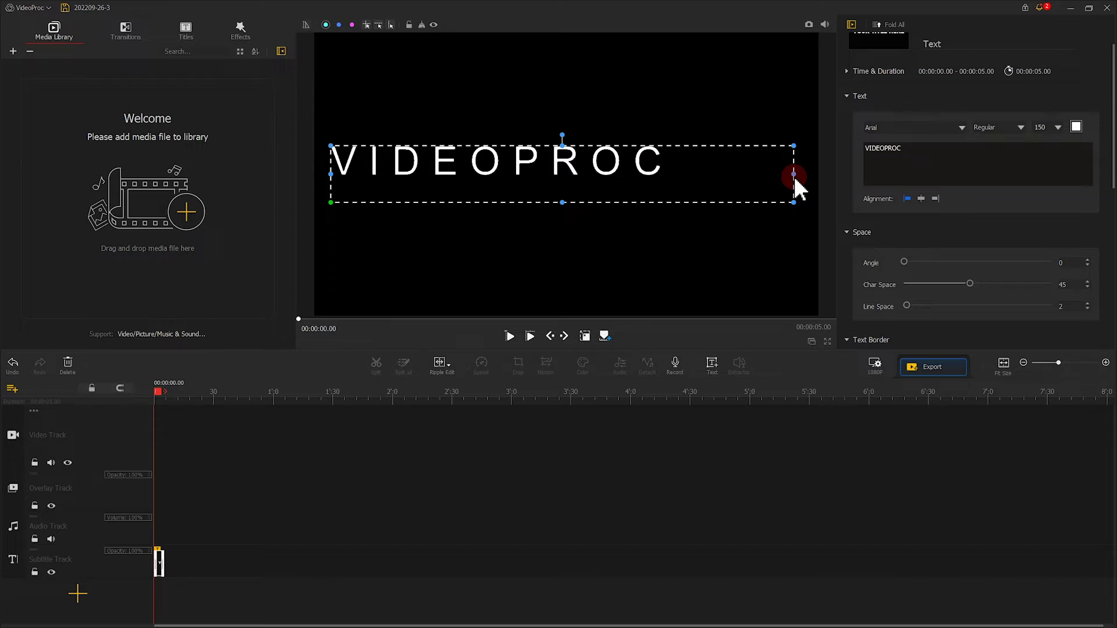
Step: Centre the VIDEOPROC text in the preview using the alignment guides
drag(541, 160, 591, 165)
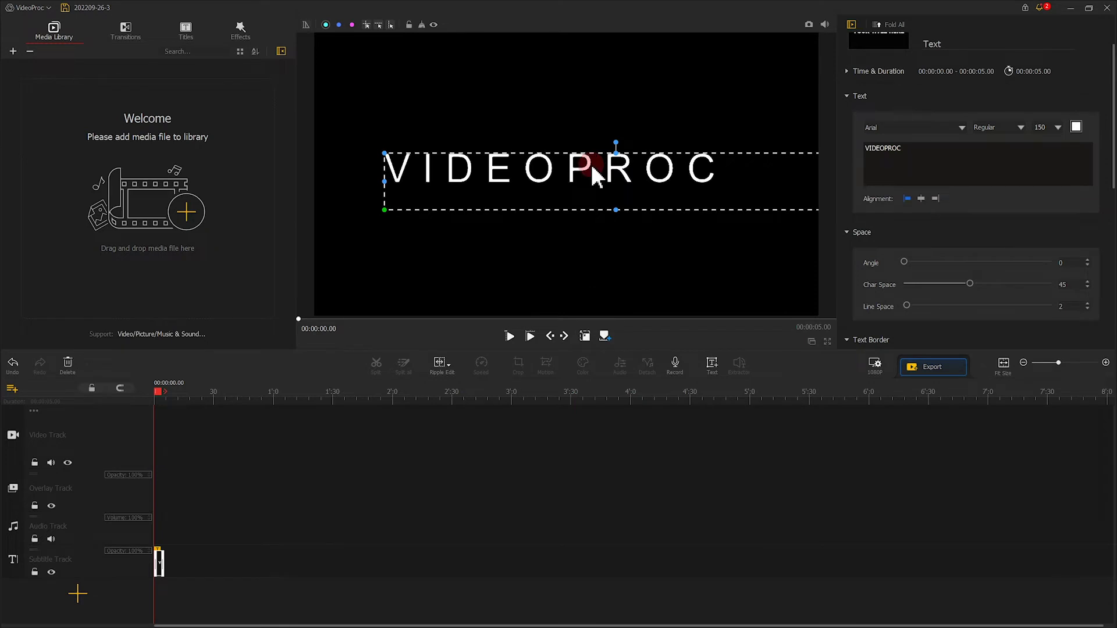
click(366, 25)
mouse_move(378, 40)
mouse_down()
mouse_move(512, 145)
mouse_move(575, 178)
mouse_up()
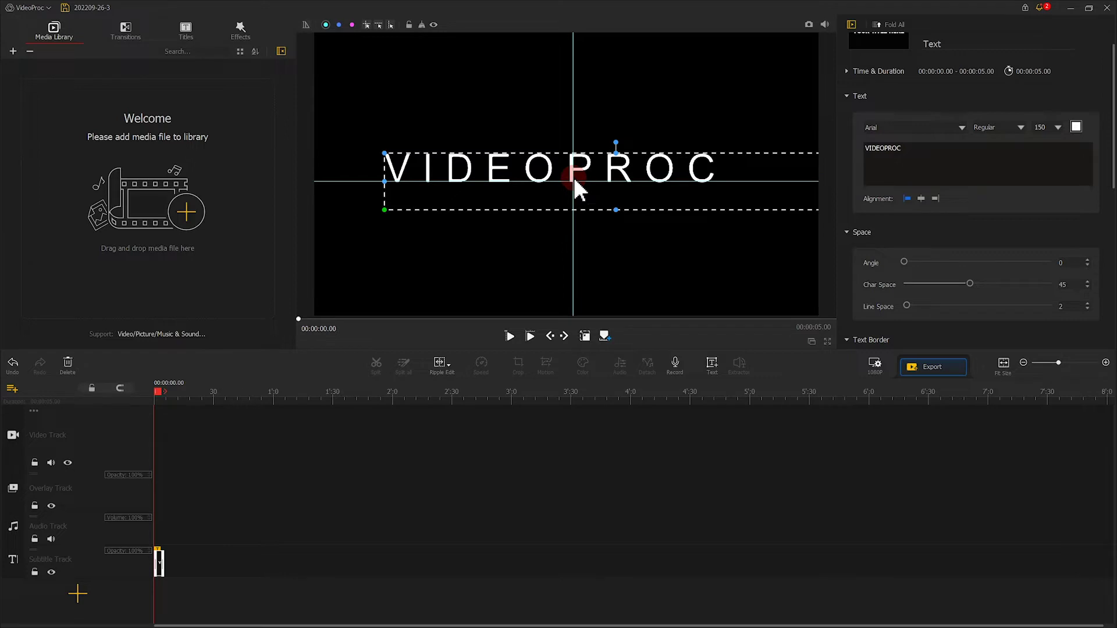
drag(594, 172, 636, 177)
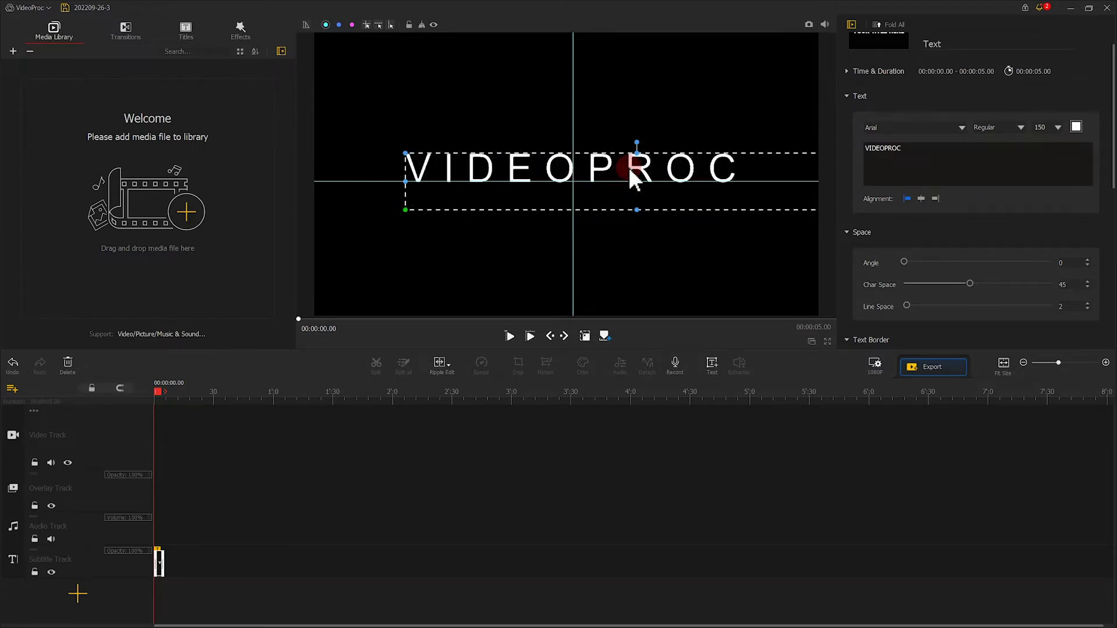
click(431, 25)
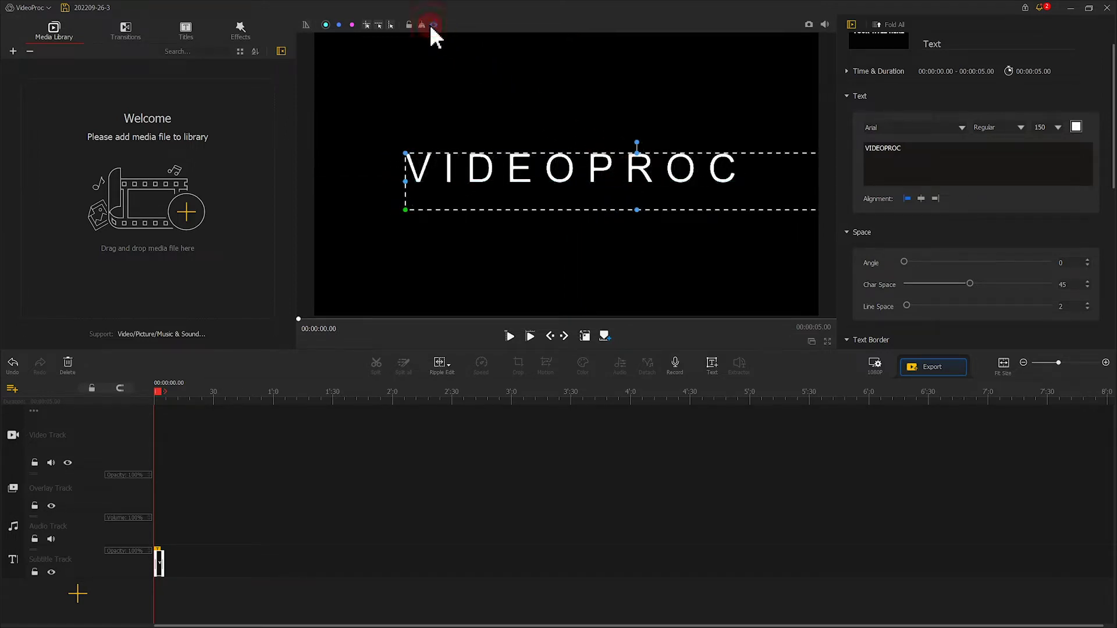
Step: Give the VIDEOPROC letters a black text border of size 4.00
click(557, 101)
scroll(965, 175, down, 3)
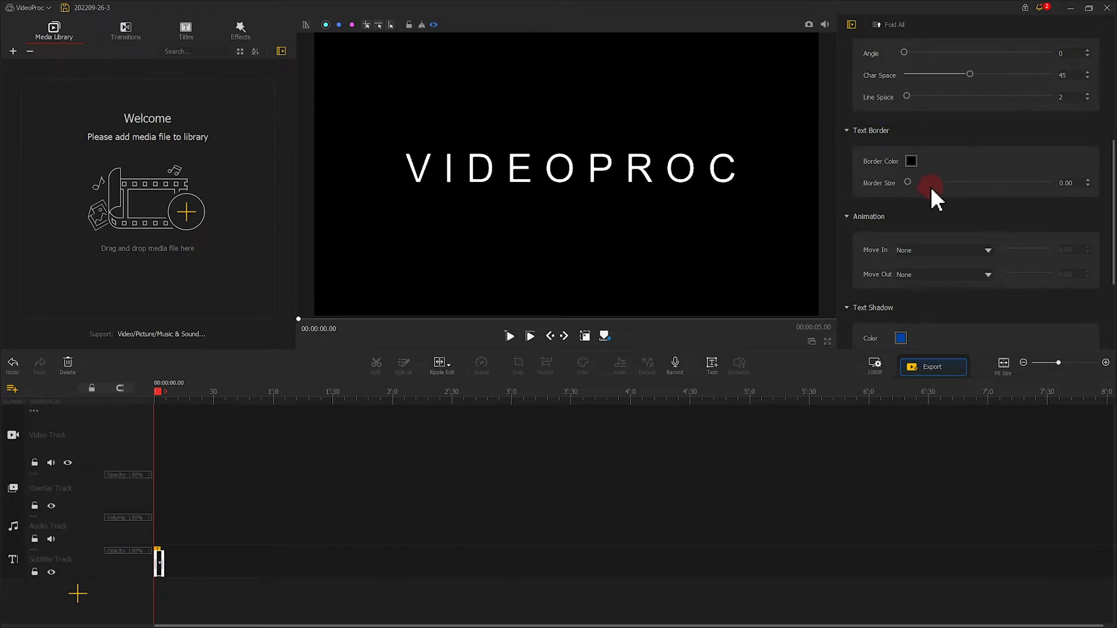
drag(909, 182, 931, 183)
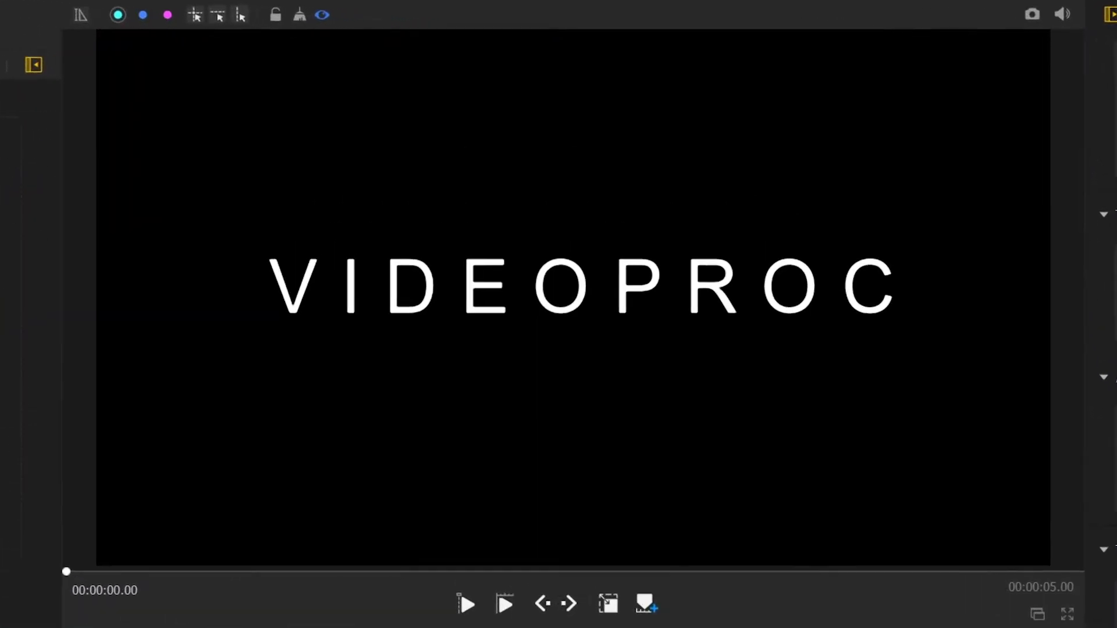
drag(969, 193, 972, 193)
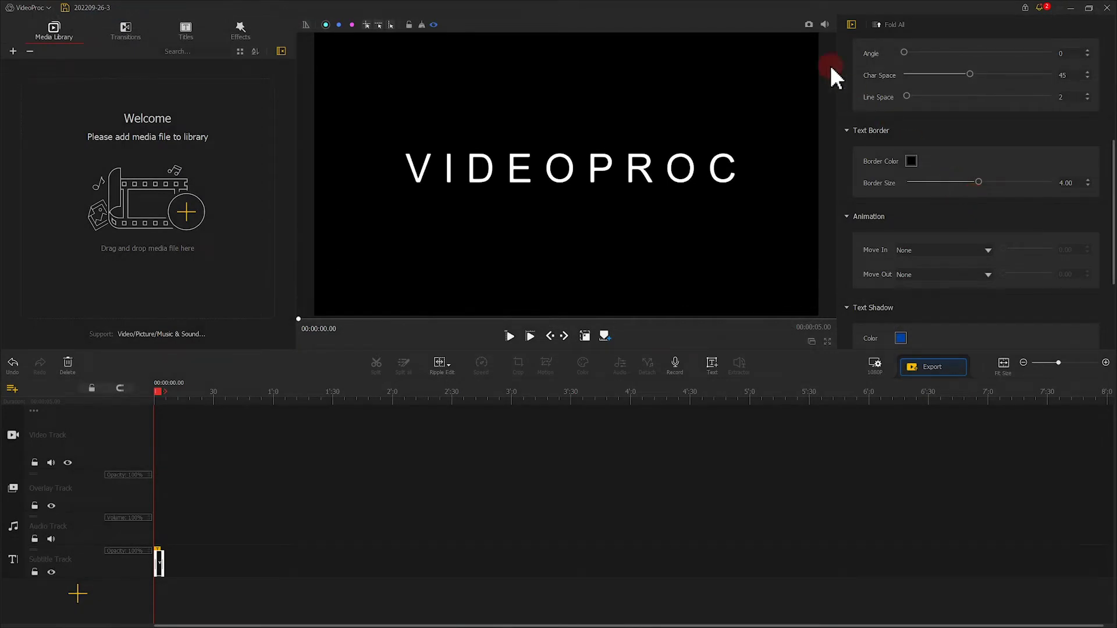
Step: Snapshot the preview as a PNG, import it into the media library, and hide the subtitle track
click(810, 26)
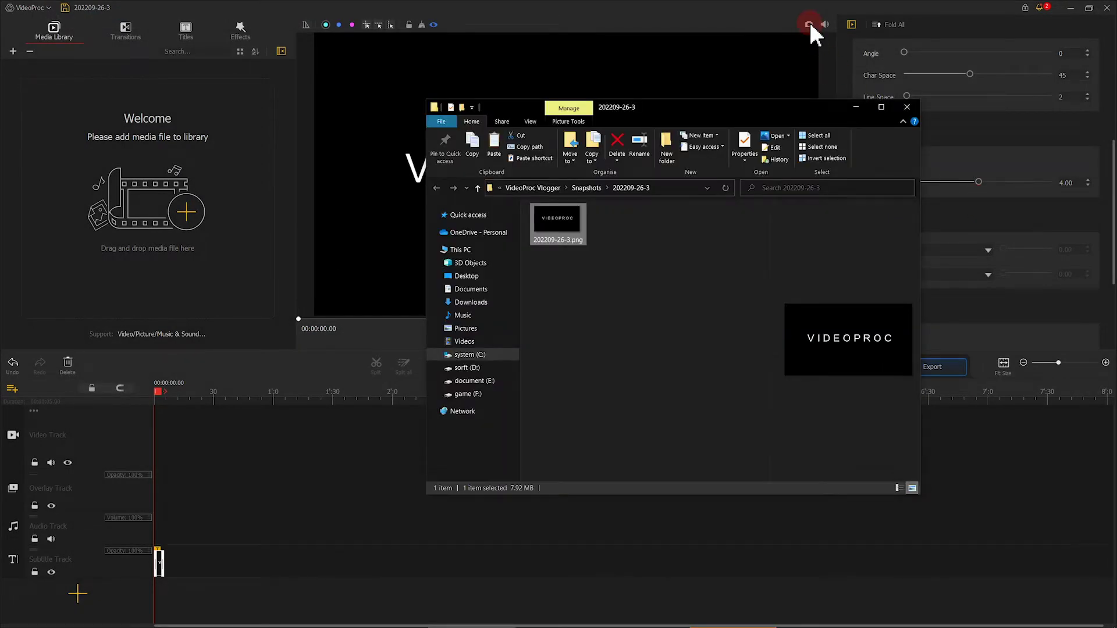
click(560, 219)
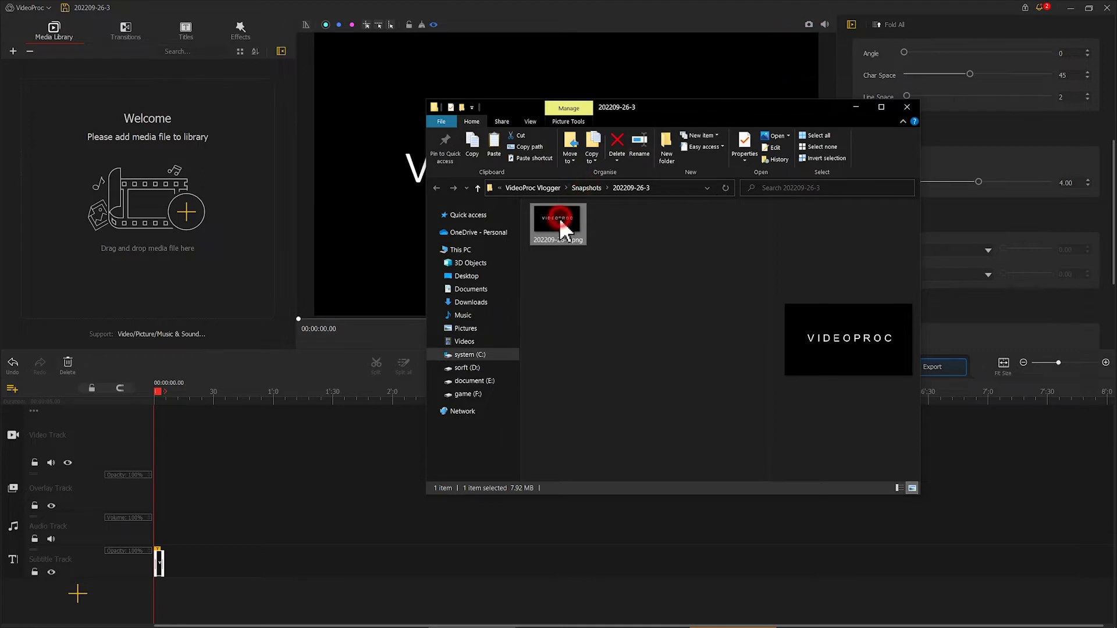
drag(562, 228, 244, 172)
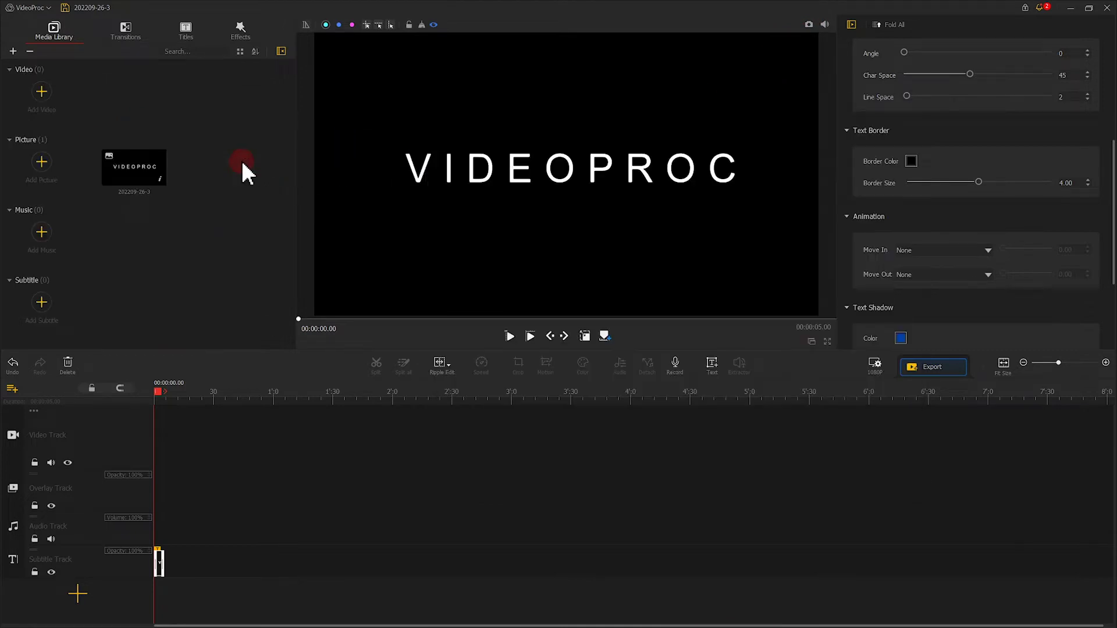
click(52, 572)
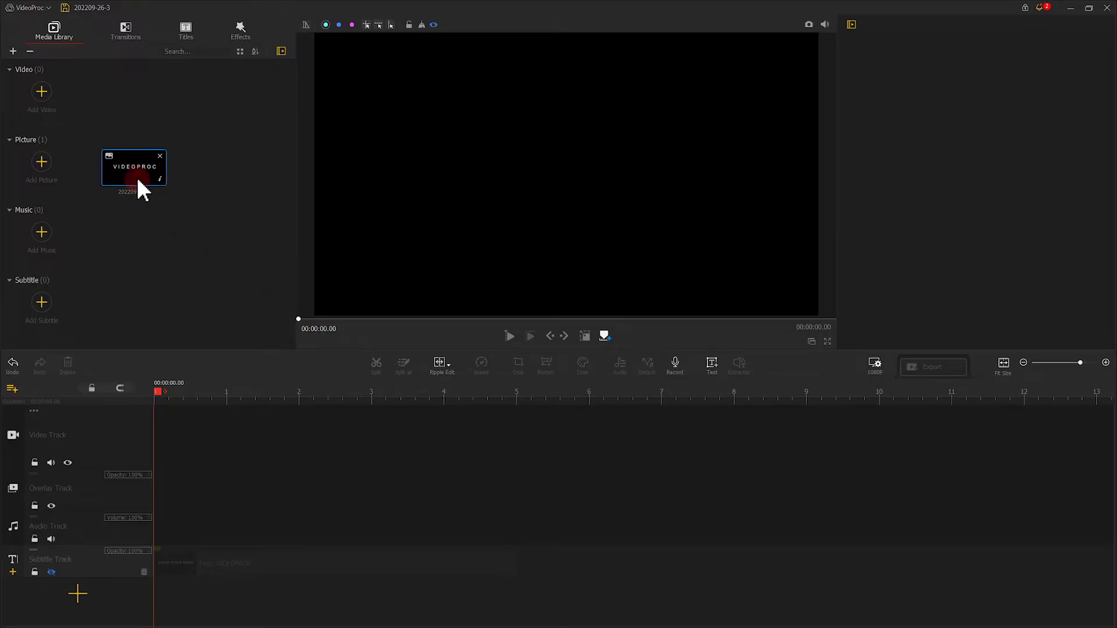
Step: Place the VIDEOPROC image on the overlay track and fit it to the screen height
drag(137, 177, 158, 500)
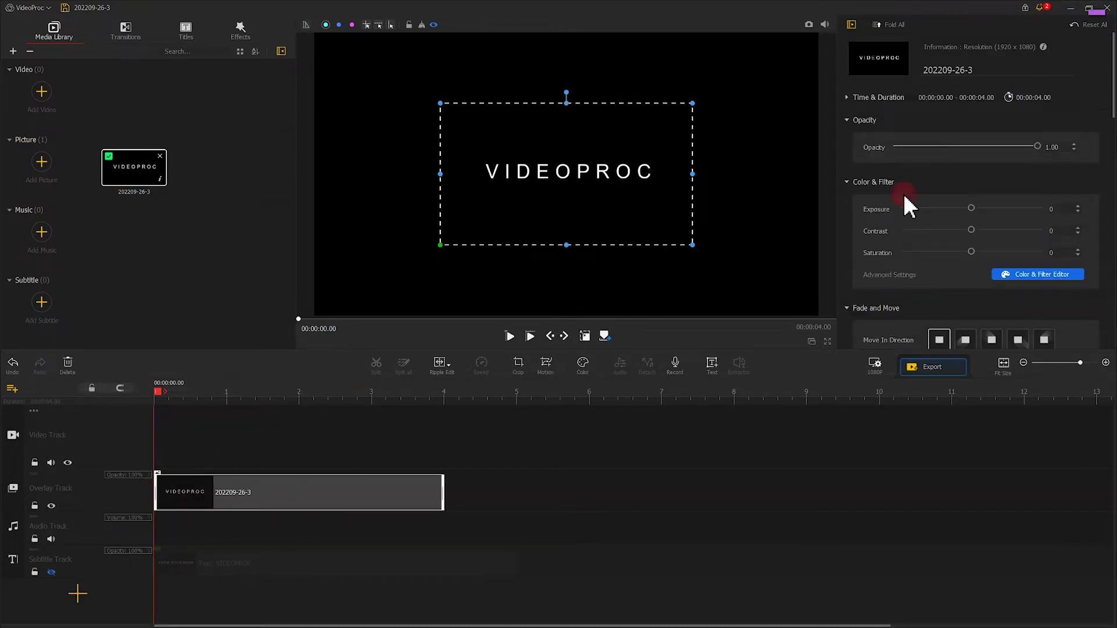
scroll(953, 185, down, 5)
scroll(954, 185, down, 2)
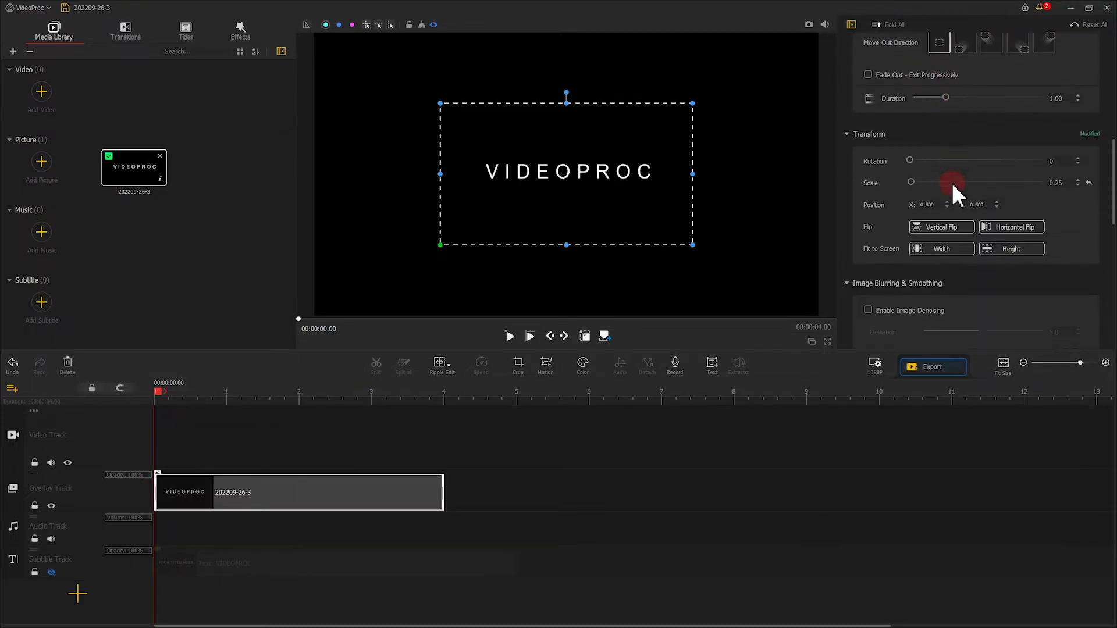
click(996, 249)
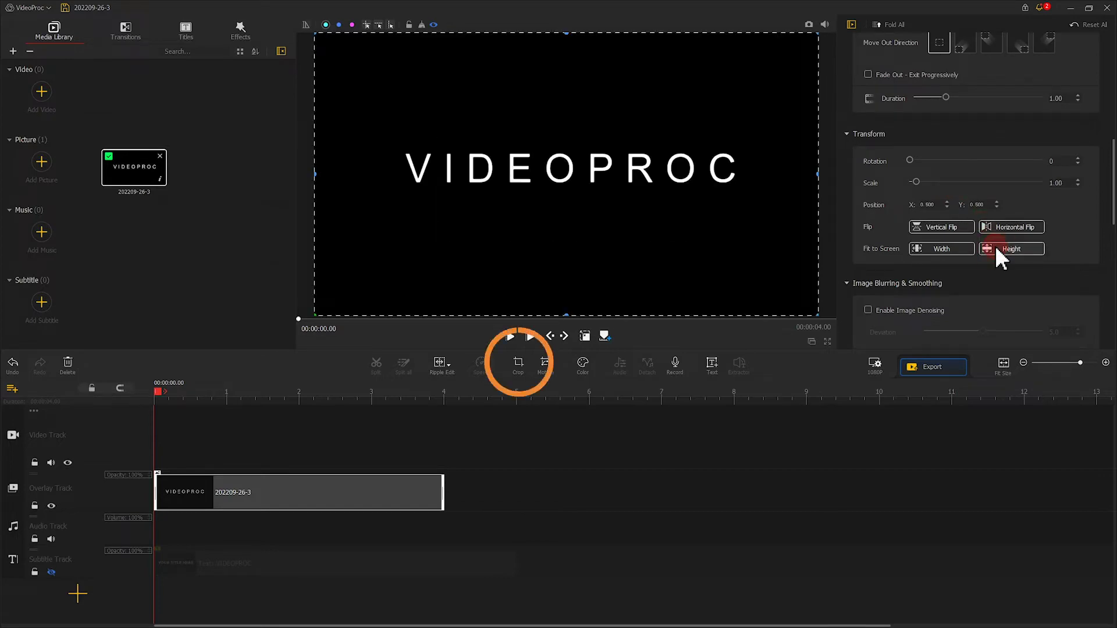
Step: Crop the image top and bottom to a 1919 x 171 strip around the text
click(530, 336)
click(517, 363)
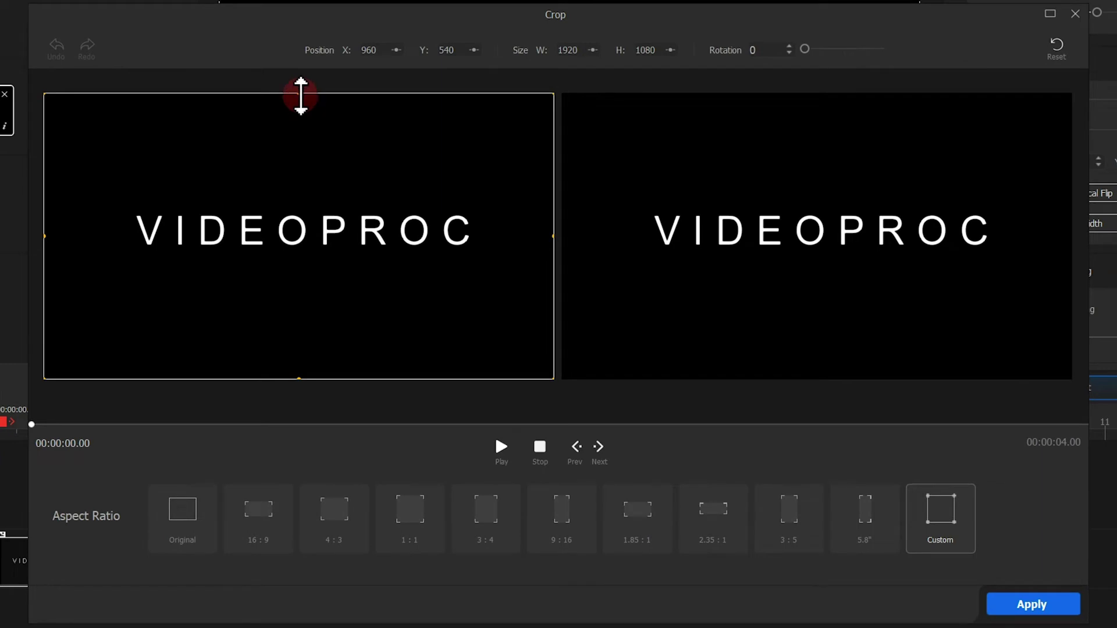
drag(299, 94, 320, 205)
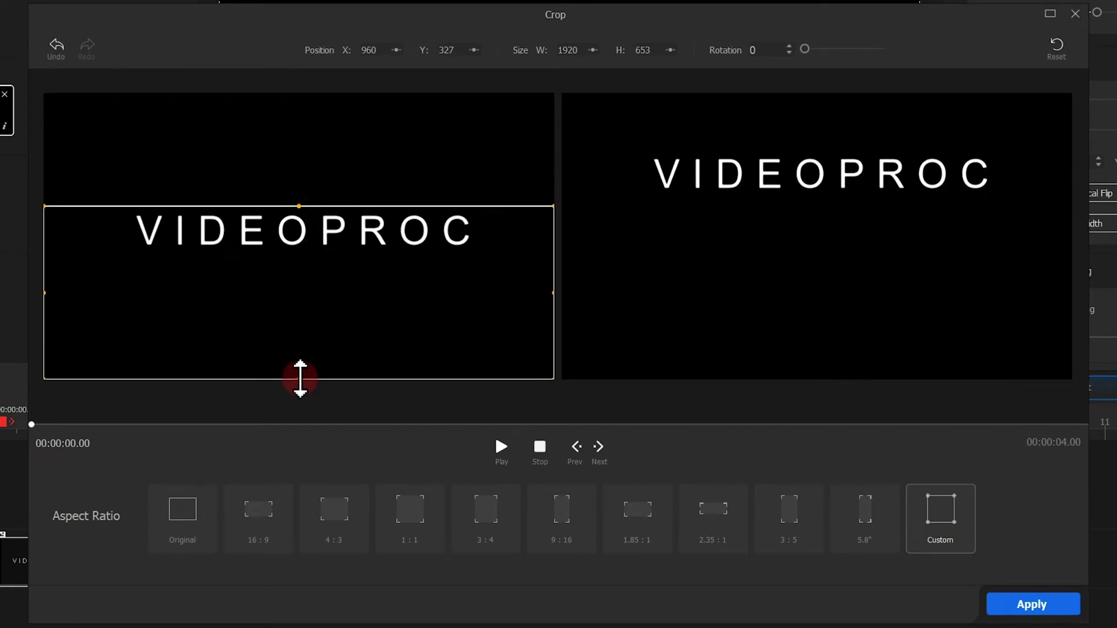
drag(299, 378, 310, 252)
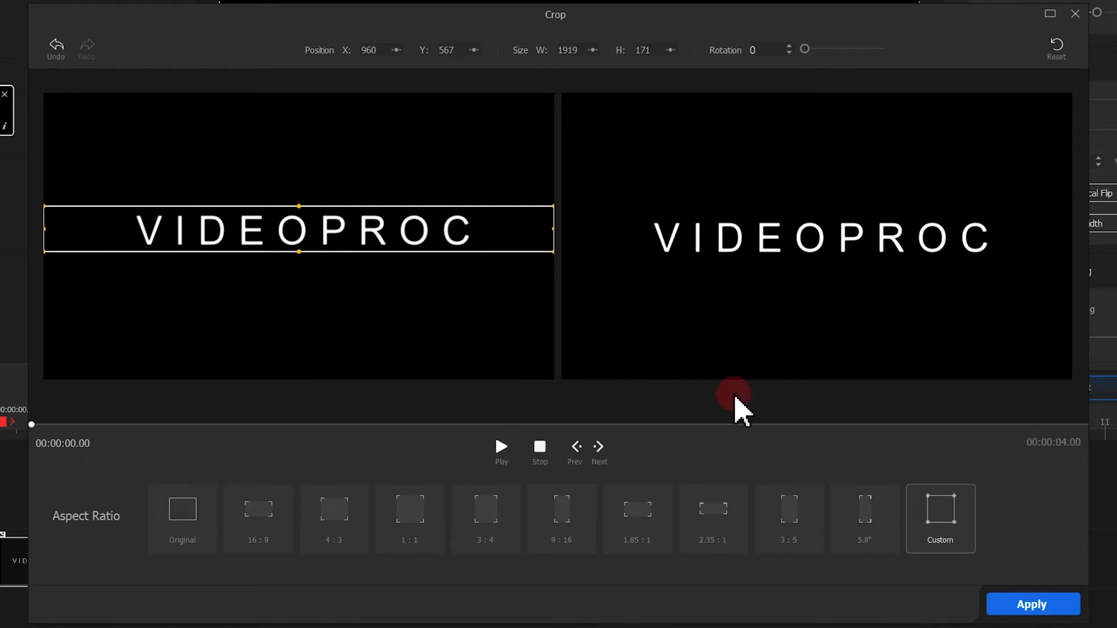
click(1030, 602)
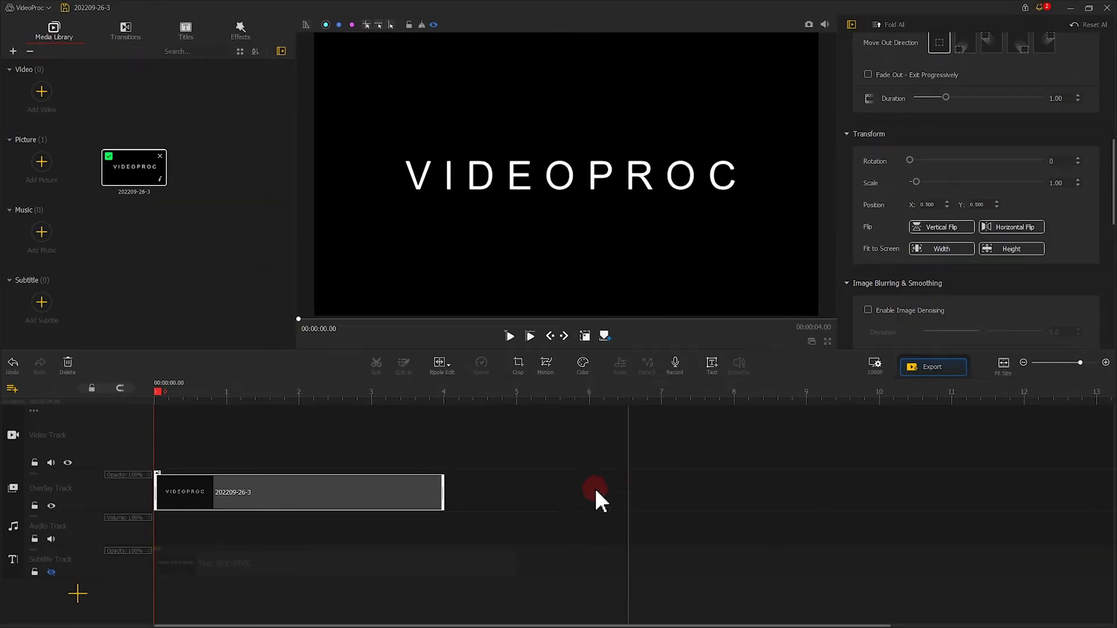
Step: Extend the image clip to 10 seconds and add a starting motion keyframe
drag(443, 489, 879, 503)
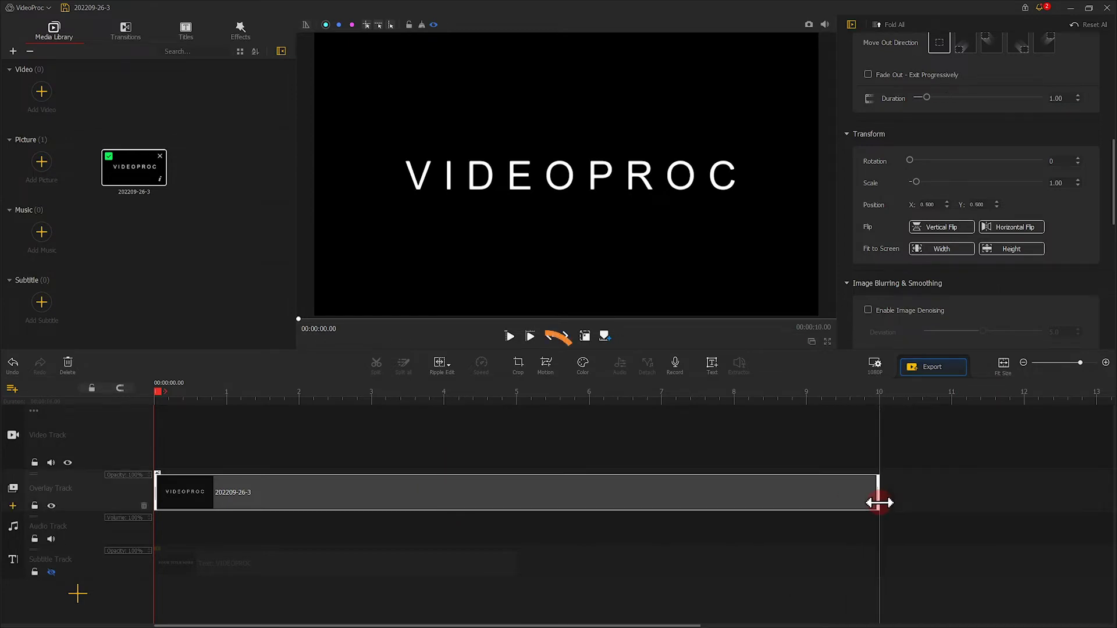
click(550, 373)
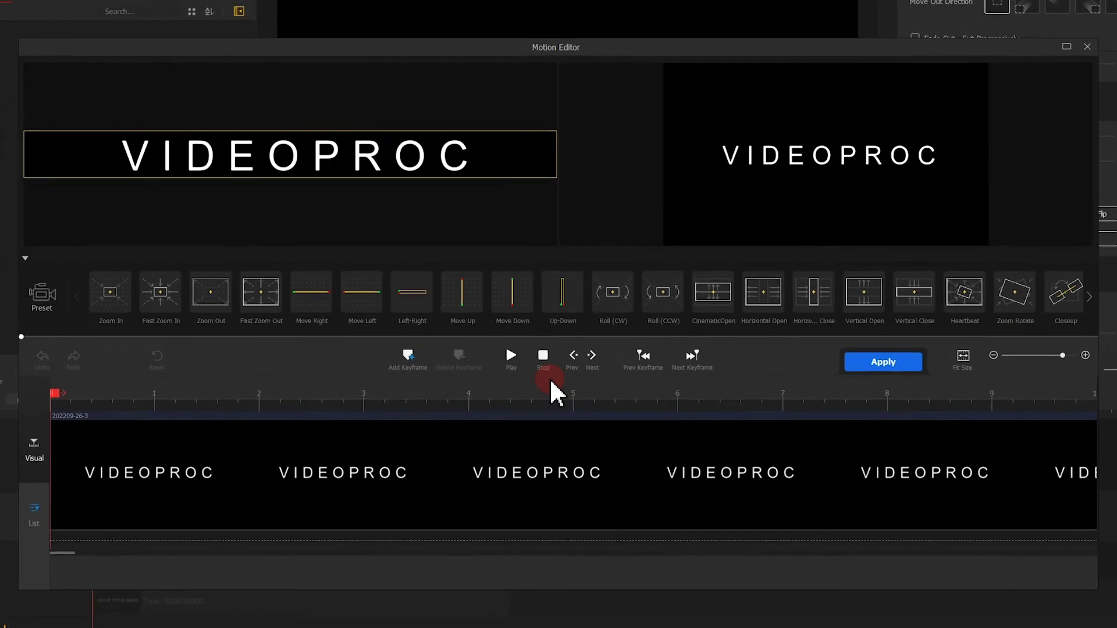
click(413, 357)
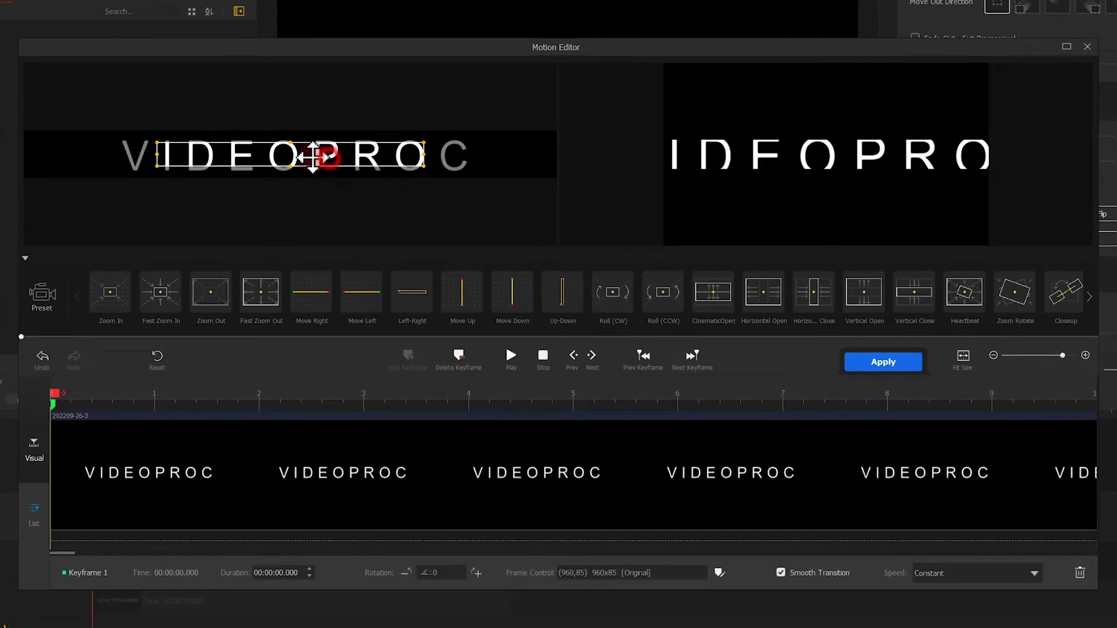
drag(308, 157, 195, 150)
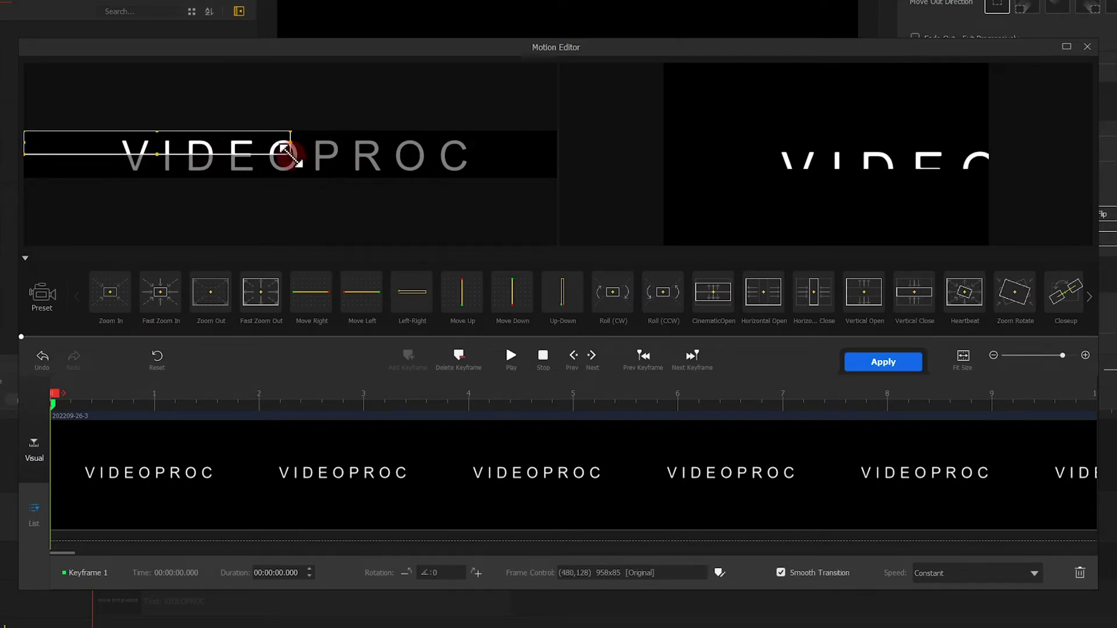
drag(291, 155, 531, 186)
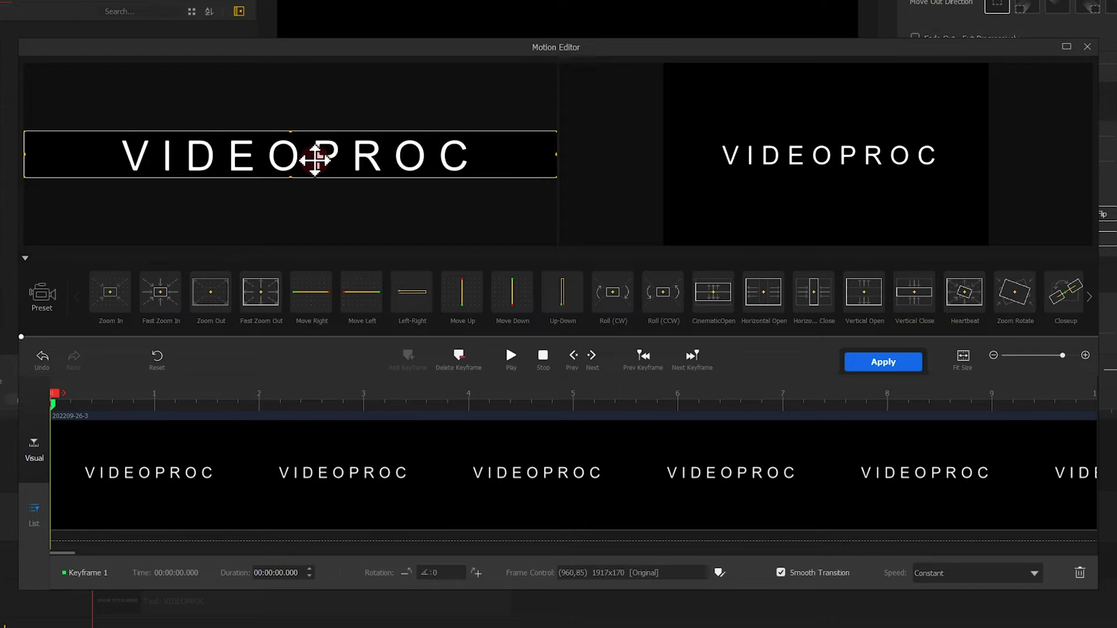
drag(309, 157, 289, 157)
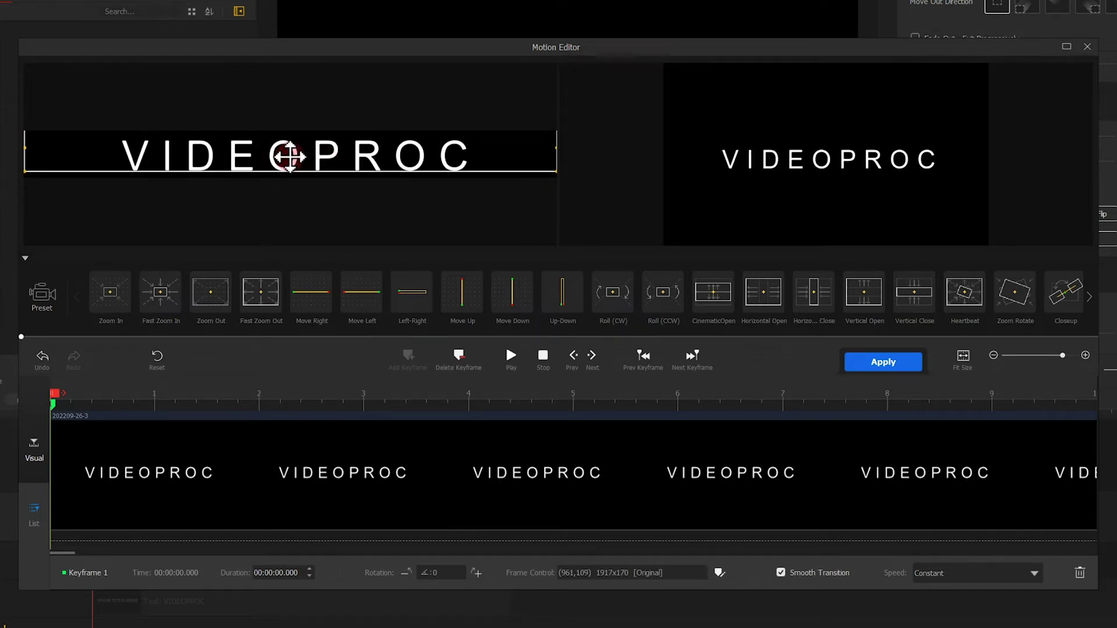
drag(289, 156, 289, 155)
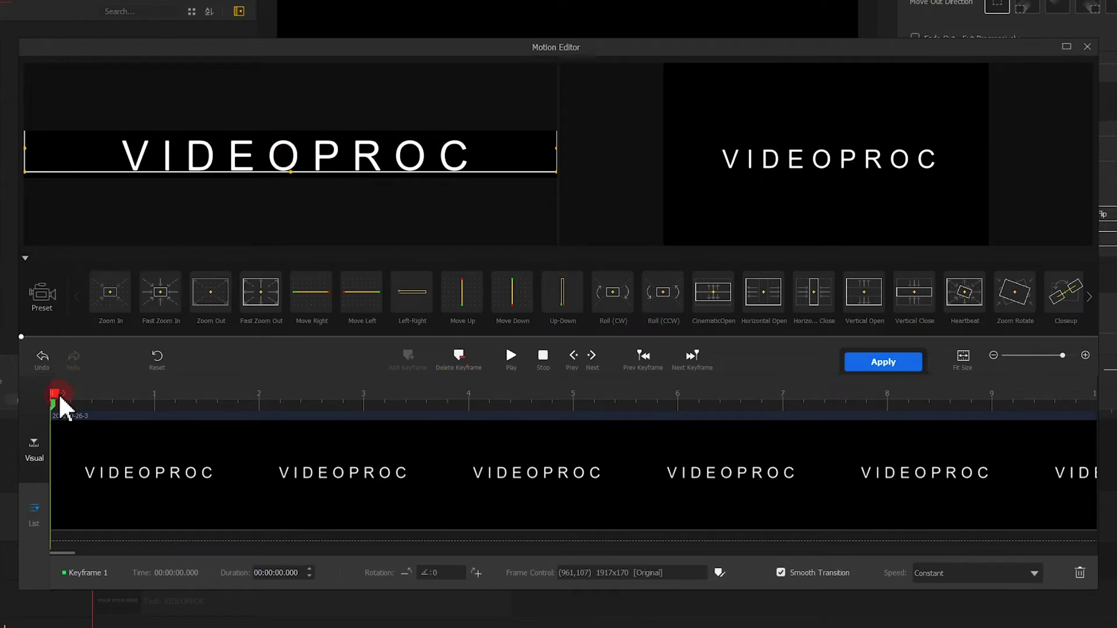
Step: Add a keyframe at 4 seconds and move the first keyframe so the text starts out of view
drag(55, 395, 481, 391)
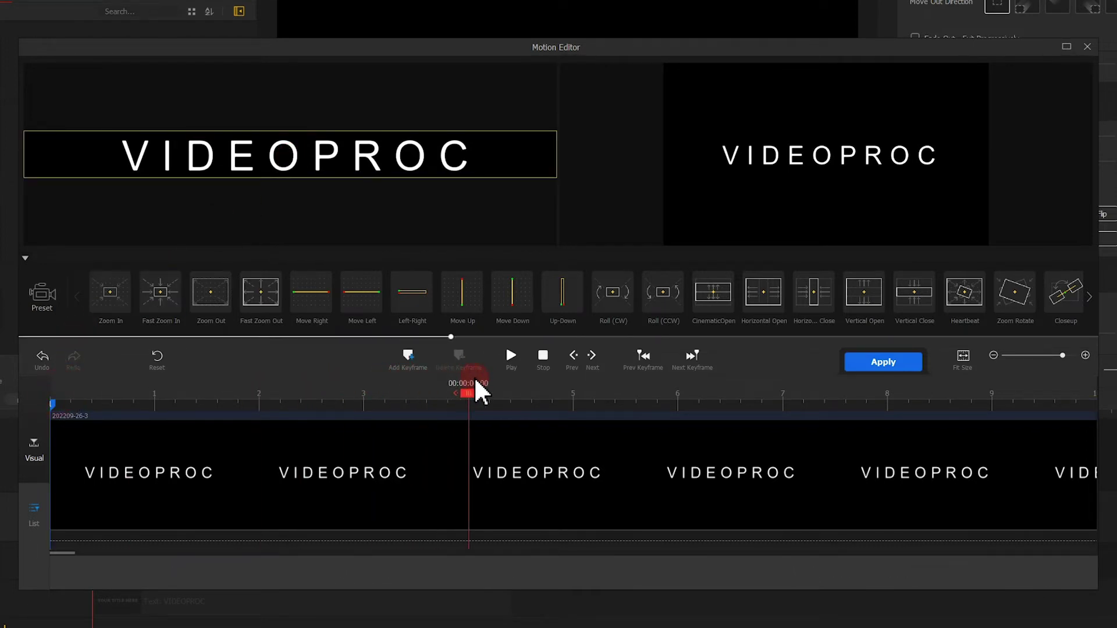
click(414, 361)
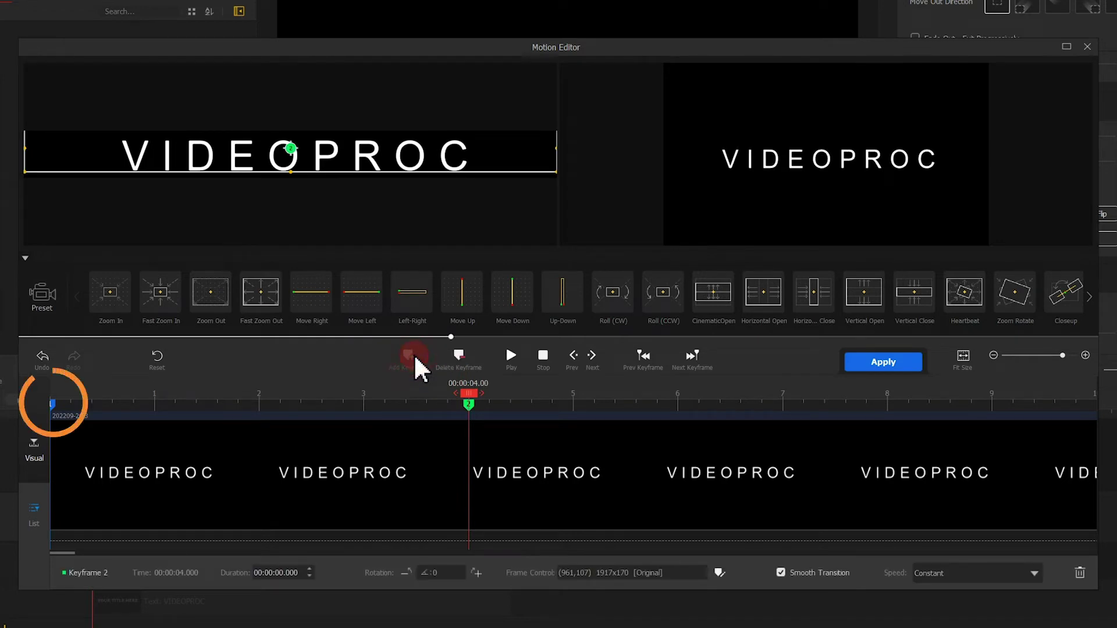
click(643, 360)
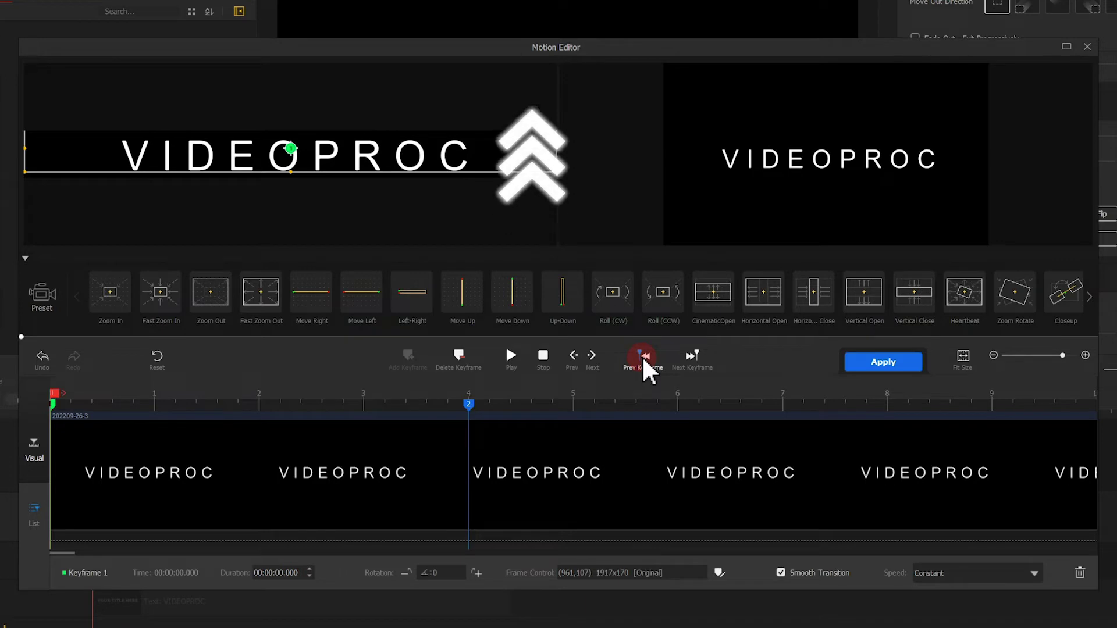
drag(328, 166, 332, 130)
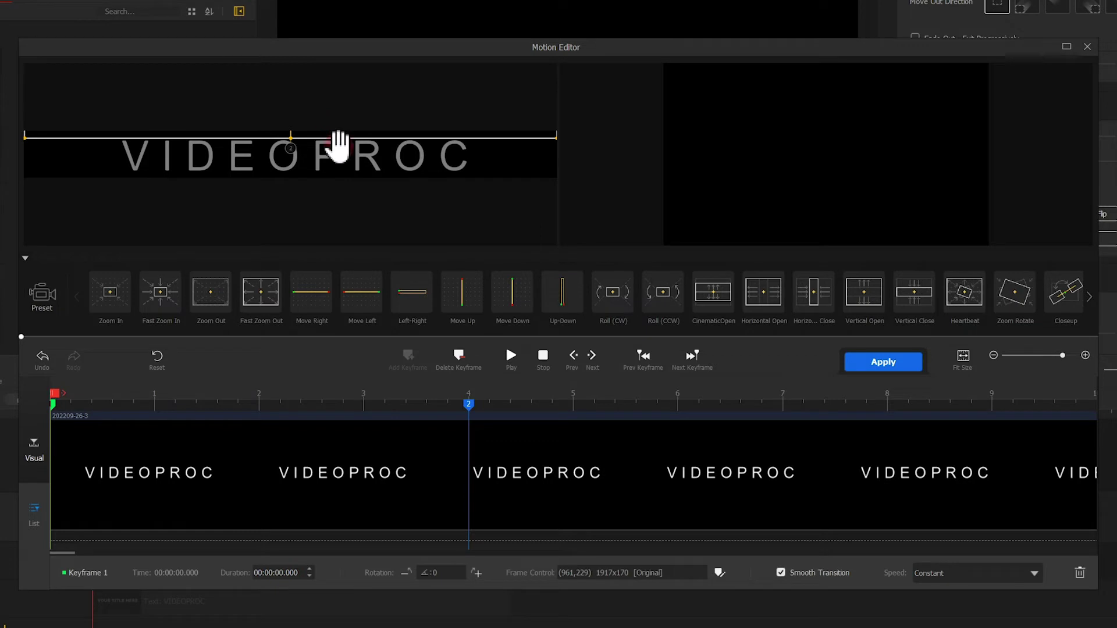
click(505, 356)
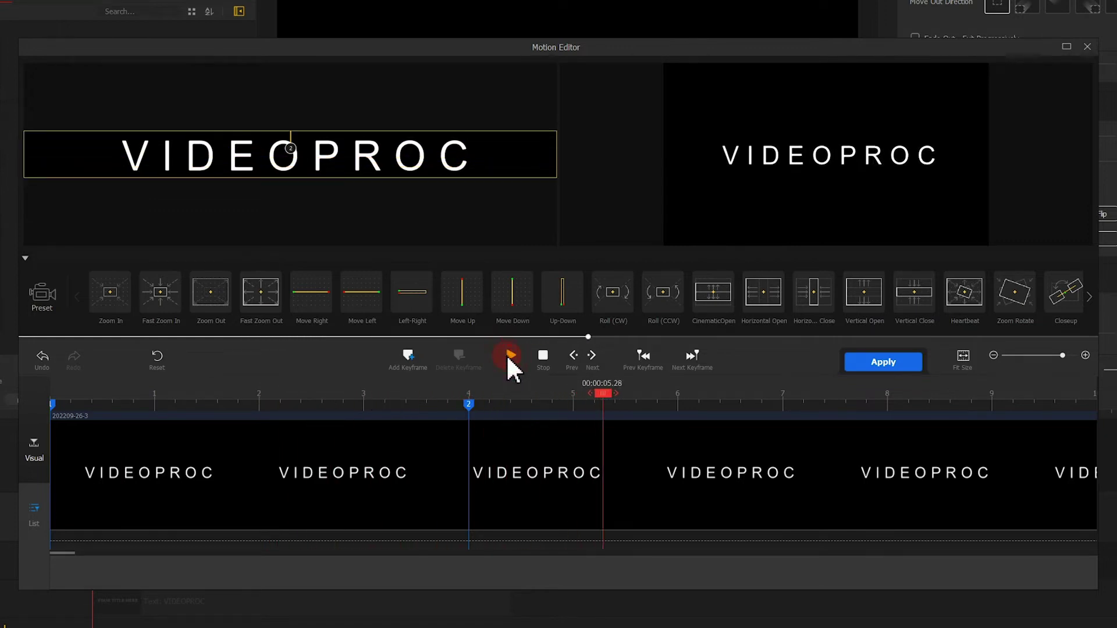
Step: Set the 4-second keyframe to Speed Down, add a final keyframe at 10 seconds, and apply
click(455, 416)
click(468, 405)
click(969, 573)
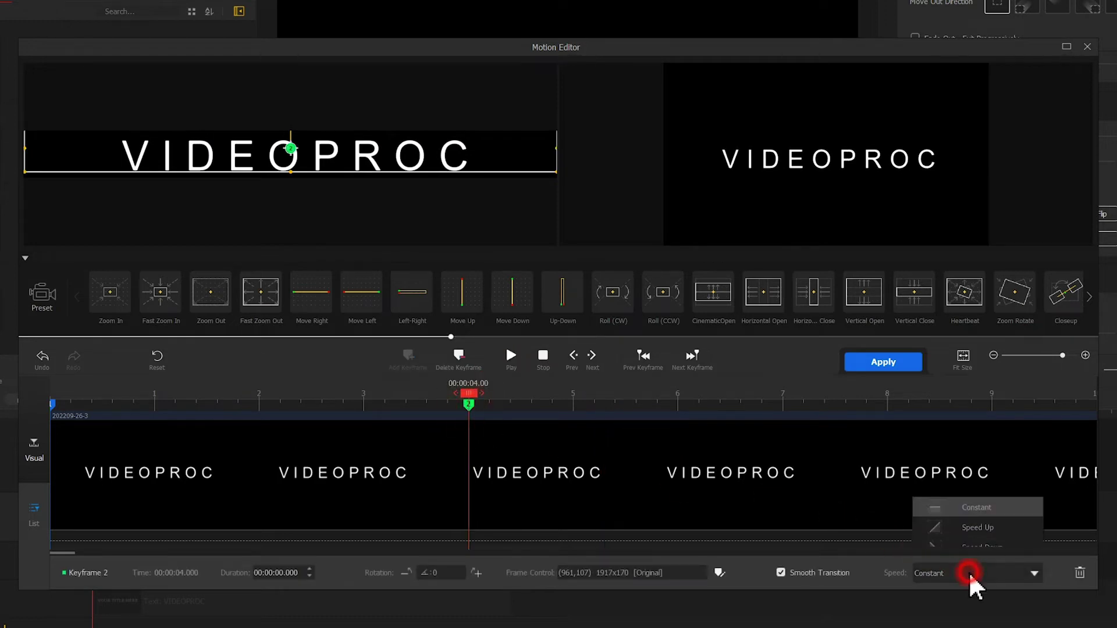
click(981, 476)
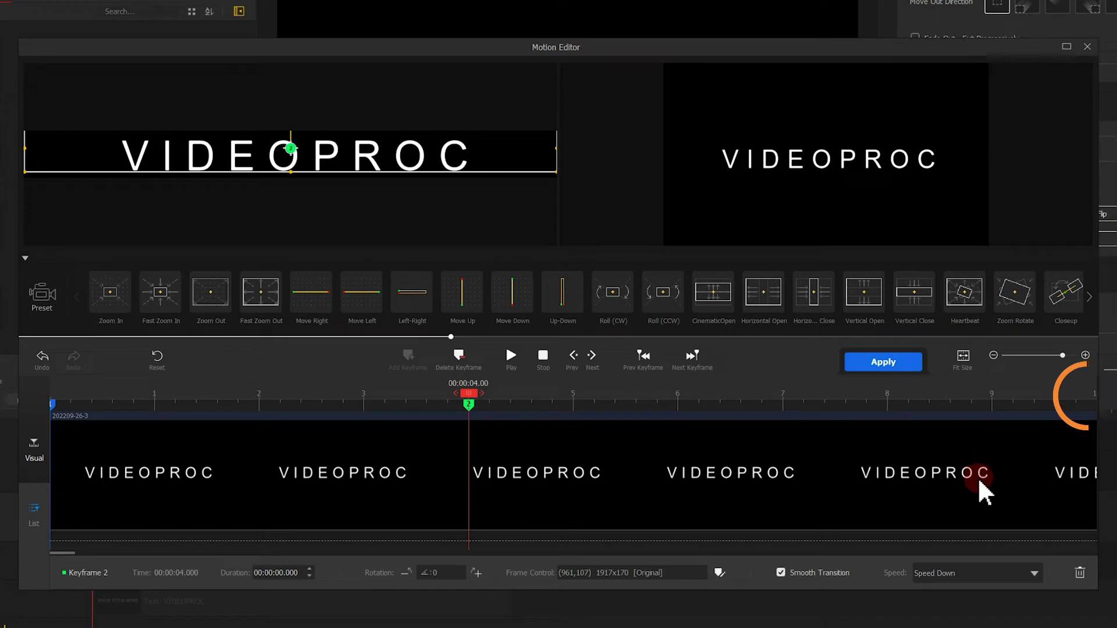
drag(487, 396, 1093, 395)
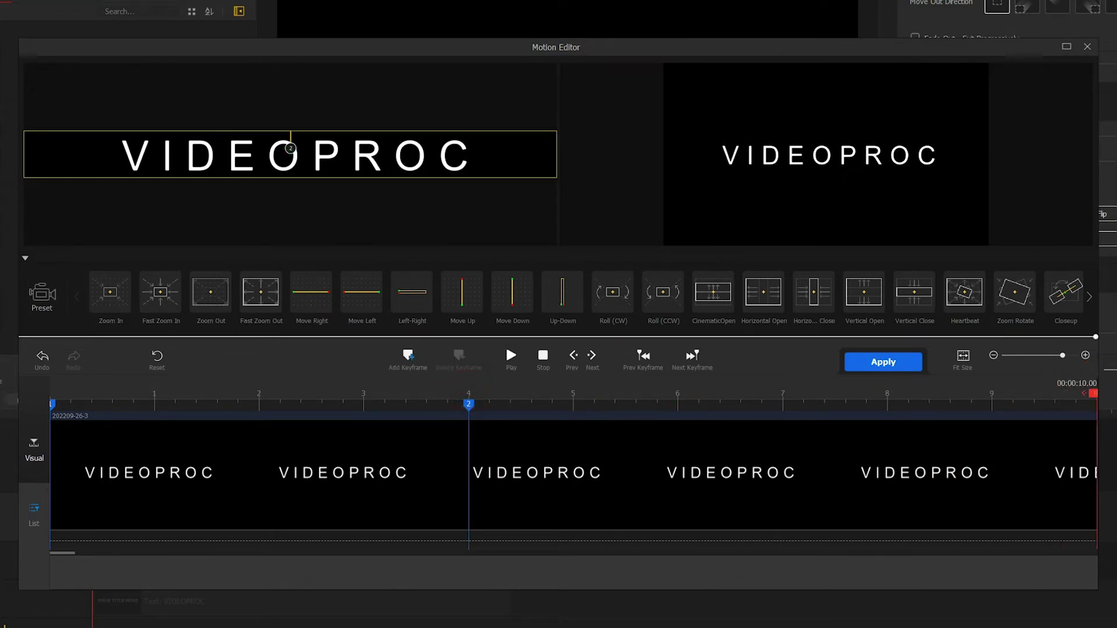
click(409, 360)
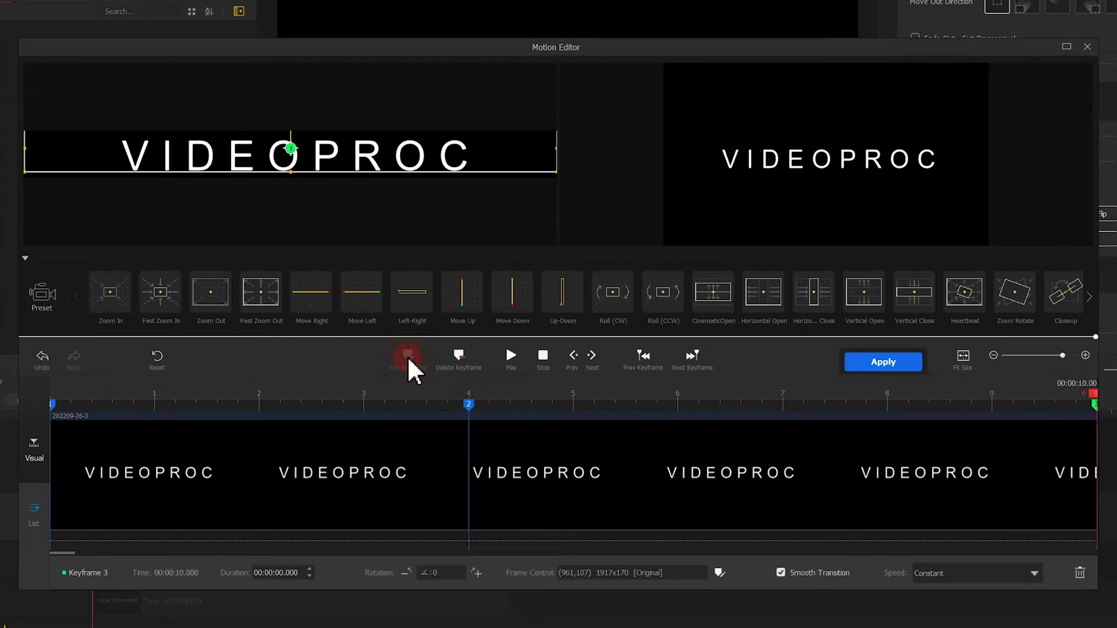
click(872, 361)
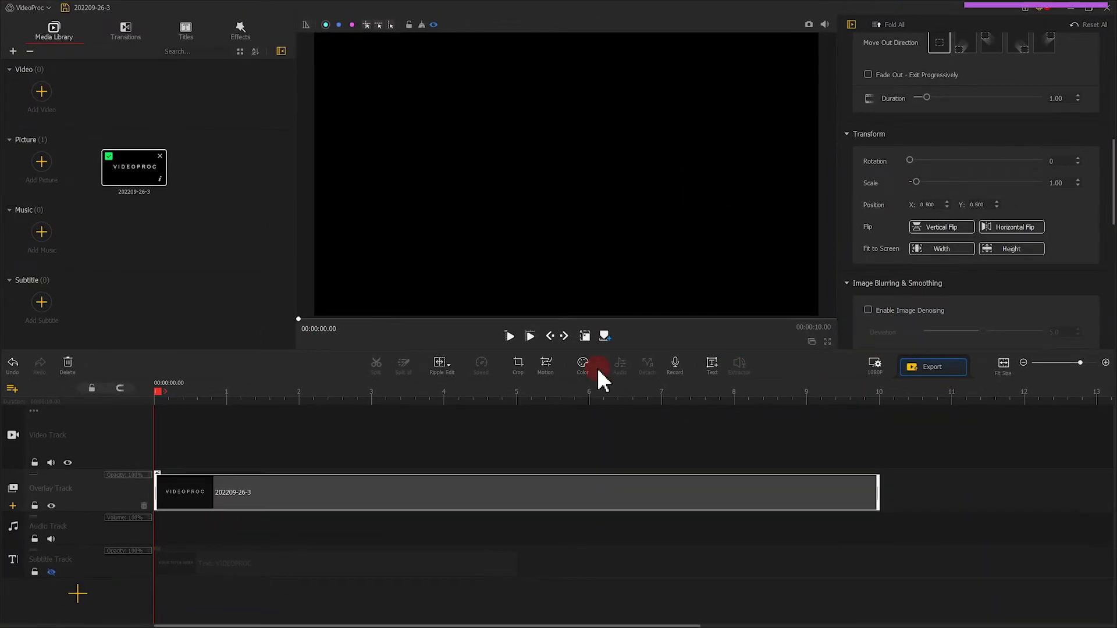
Step: Check the text at 5.16 seconds and change its compositing blend mode to Lighten
drag(158, 392, 535, 391)
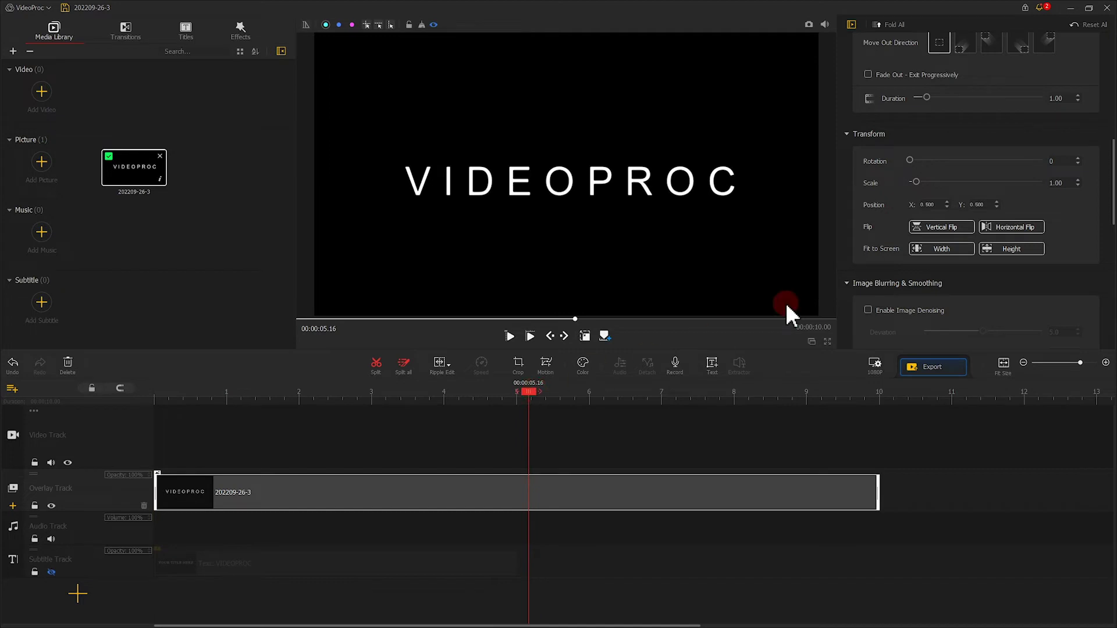
scroll(987, 170, down, 10)
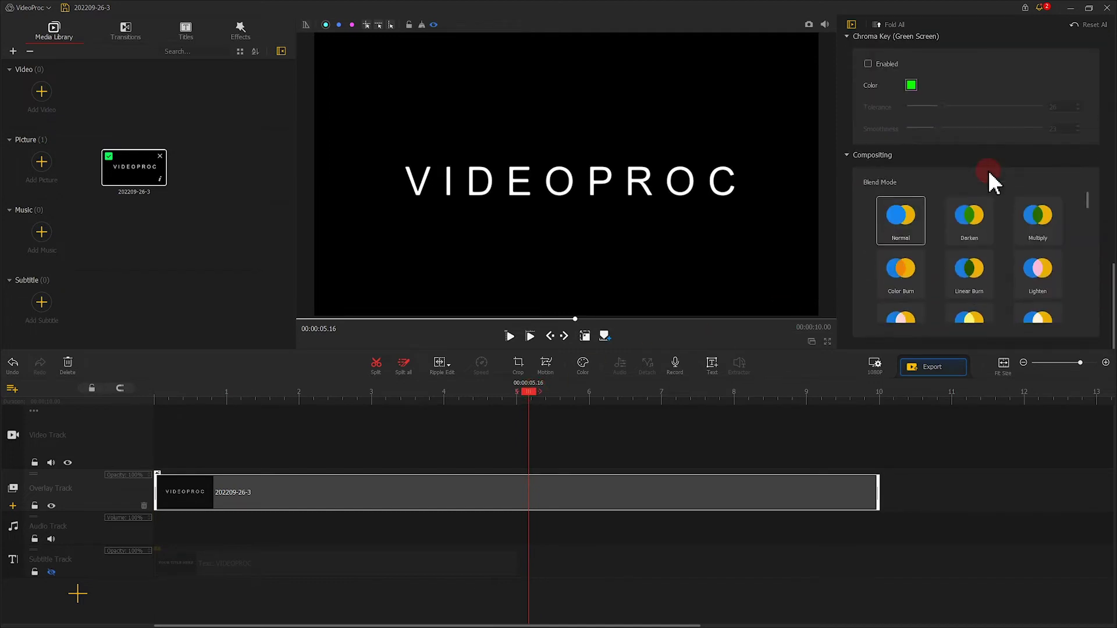
click(1034, 270)
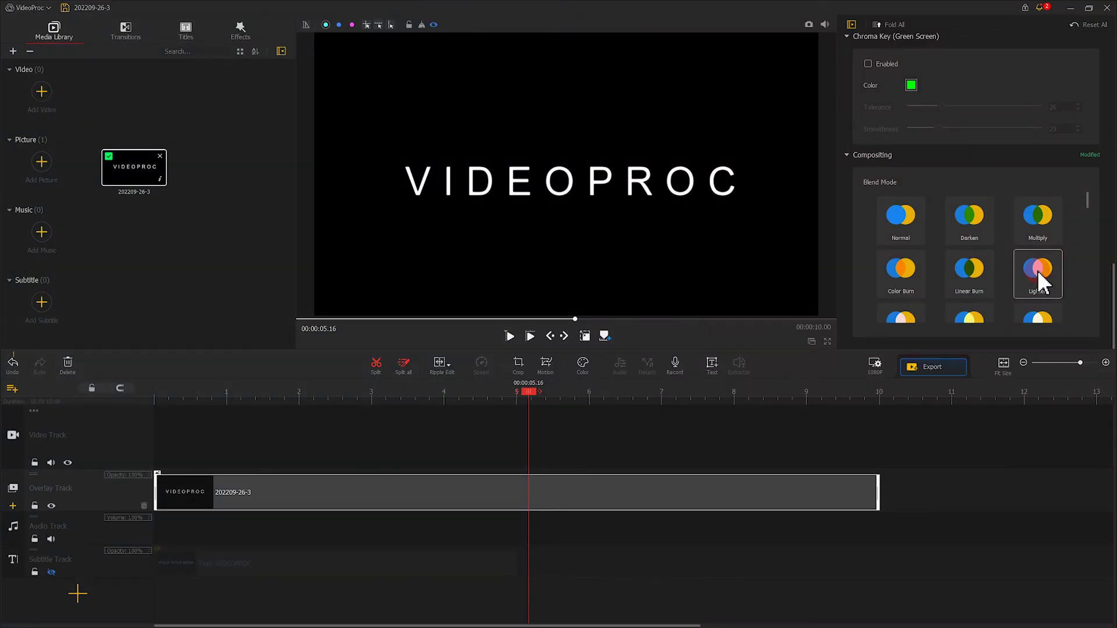
Step: Add Overlay Track1 and paste a copy of the VIDEOPROC clip onto it, aligned under the original
click(10, 388)
click(26, 391)
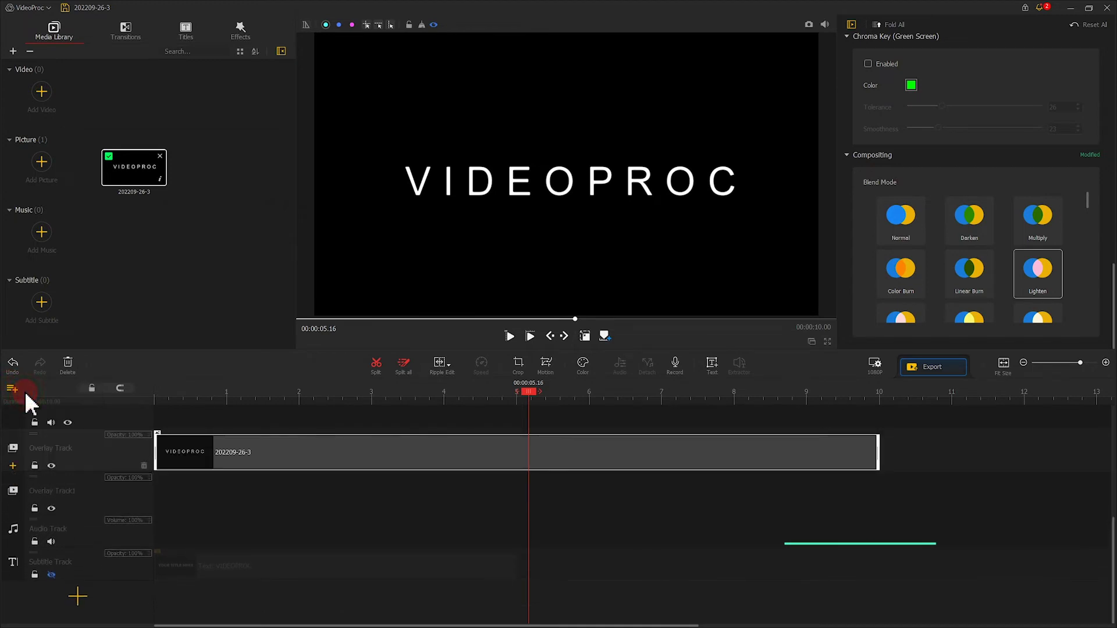
click(526, 455)
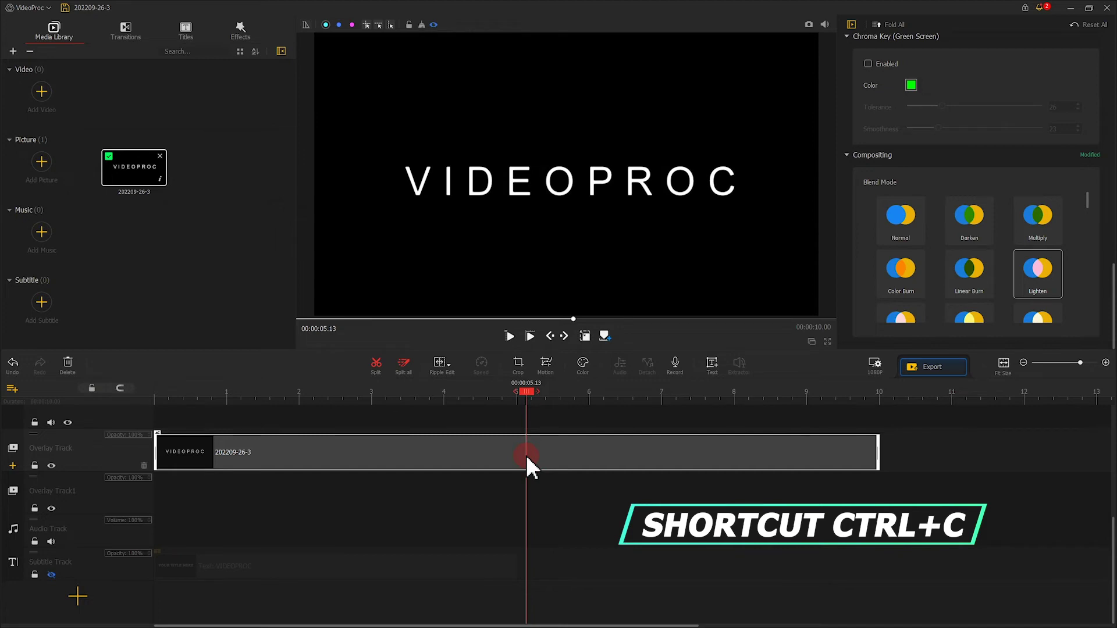
key(ctrl+v)
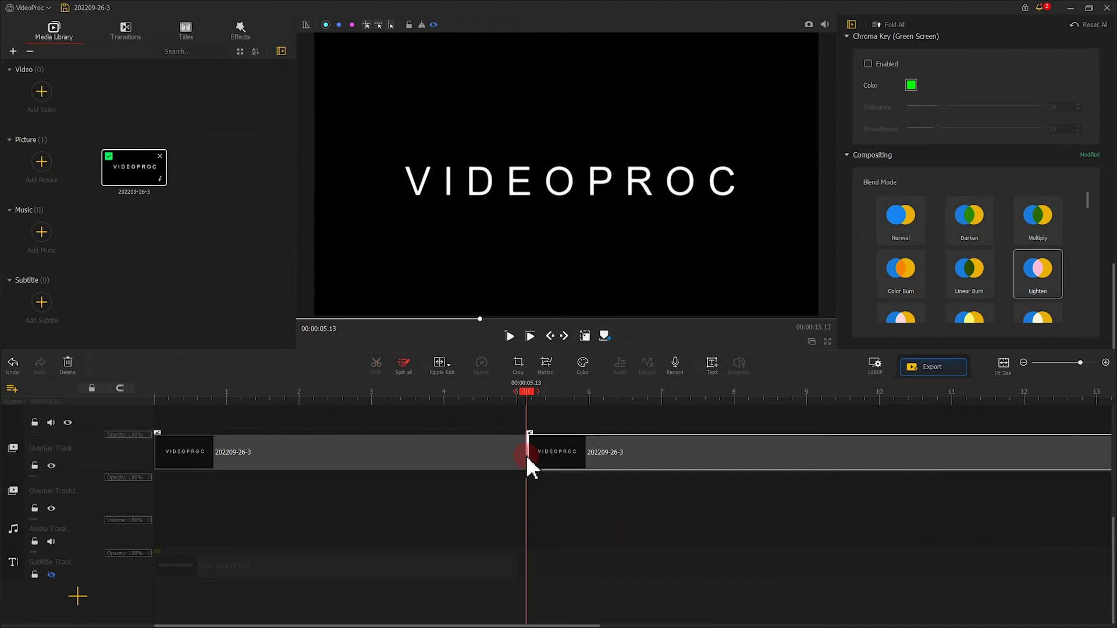
drag(526, 455, 201, 498)
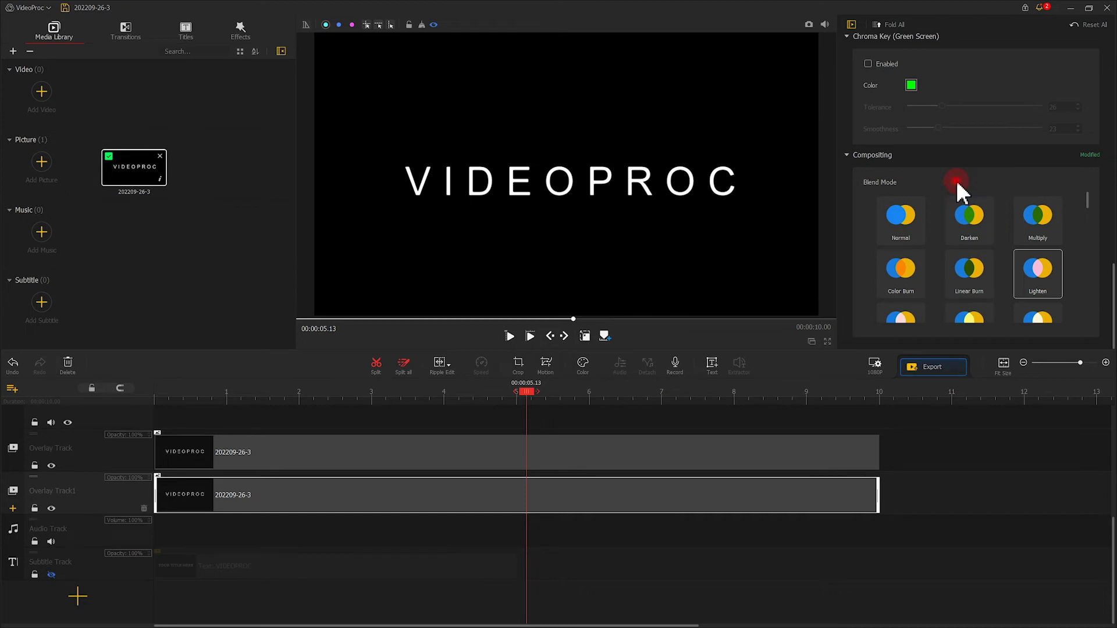
Step: Vertically flip the duplicate VIDEOPROC text
scroll(957, 182, up, 10)
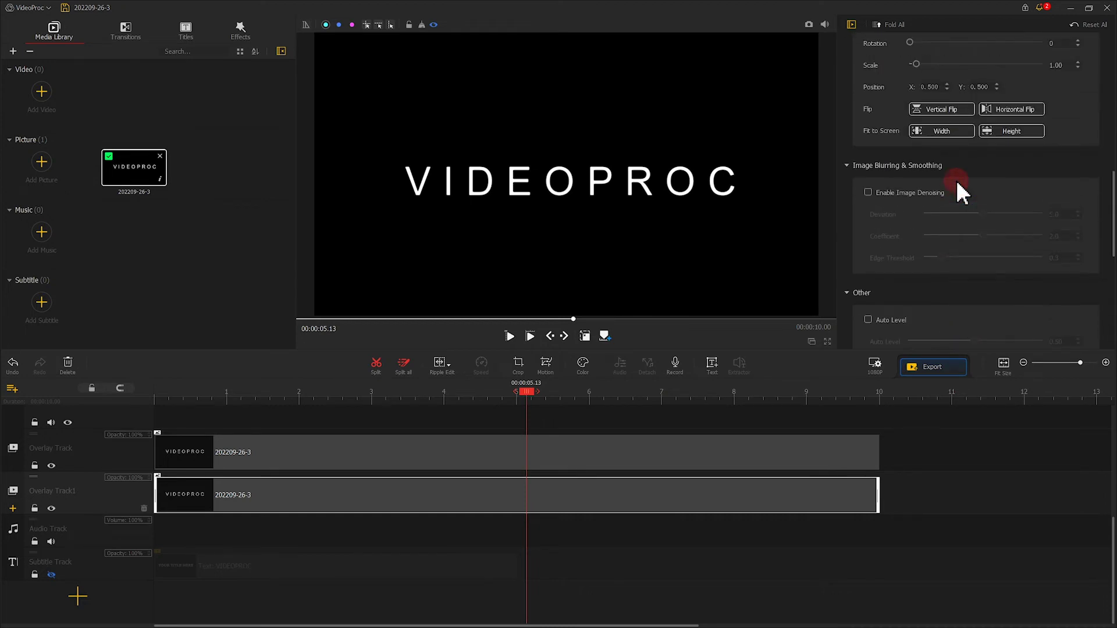
scroll(959, 189, up, 1)
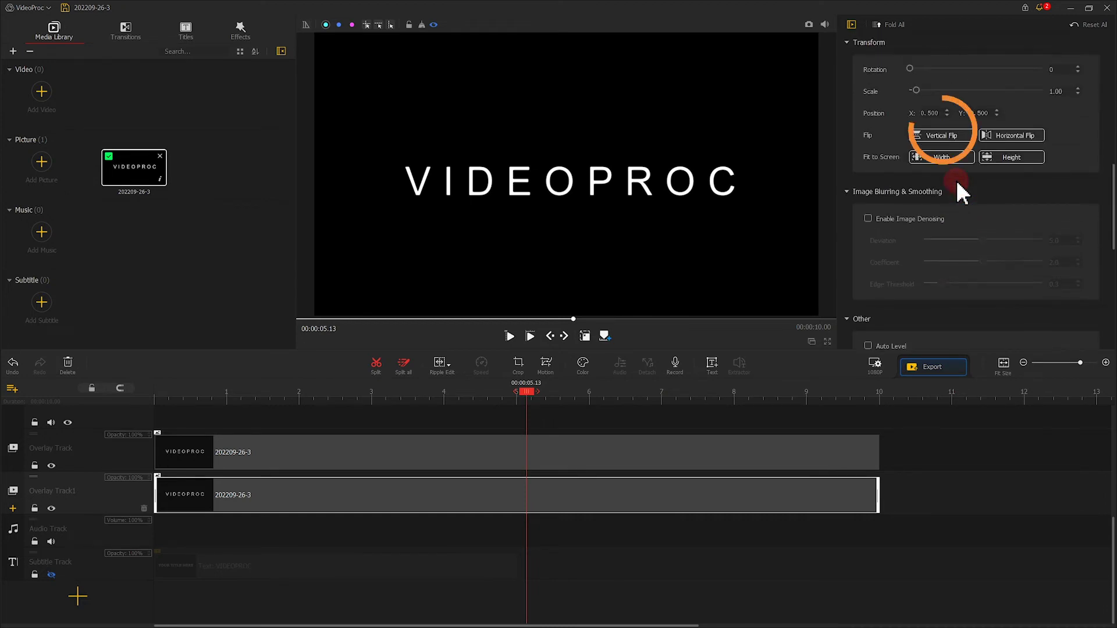
click(950, 139)
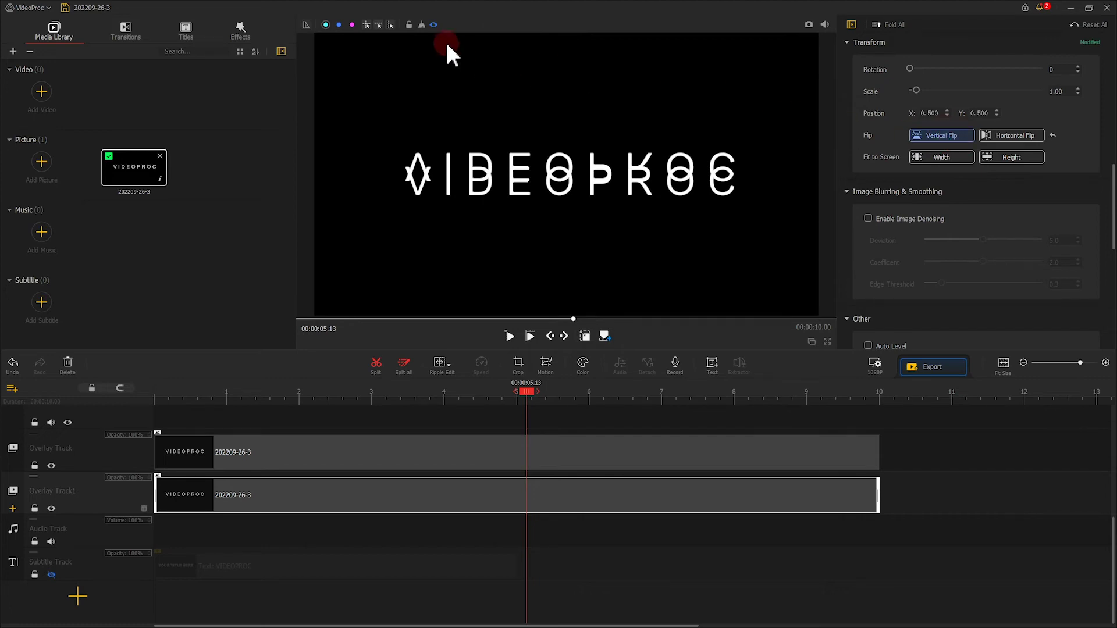
Step: Lower the flipped copy and raise the upright title so they form a mirrored pair
click(434, 24)
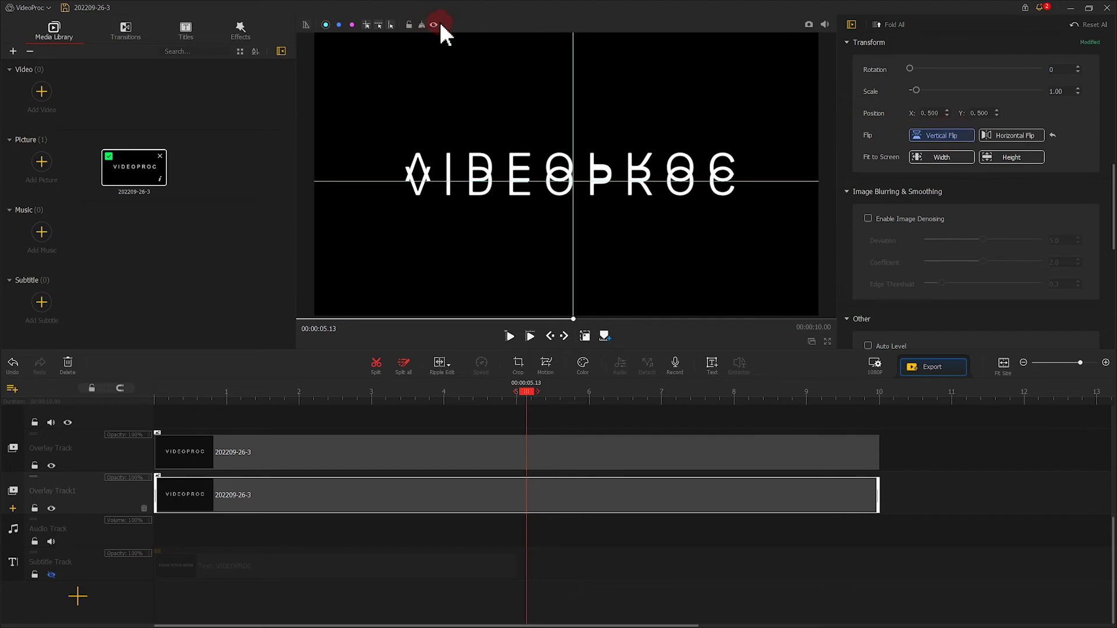
click(584, 337)
click(596, 167)
drag(602, 158, 601, 186)
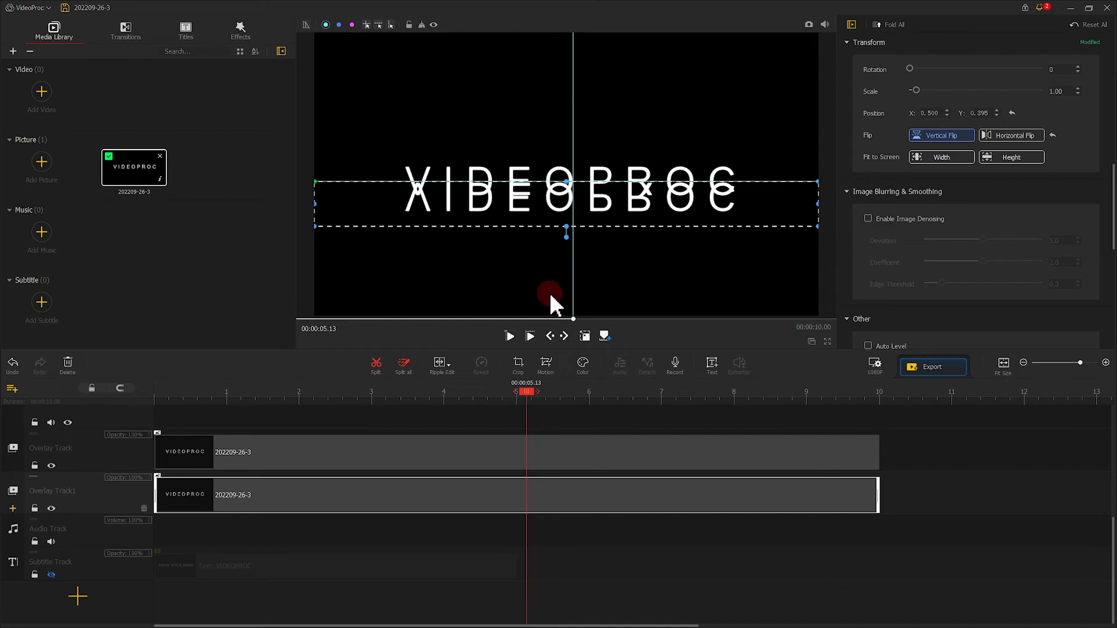
click(525, 463)
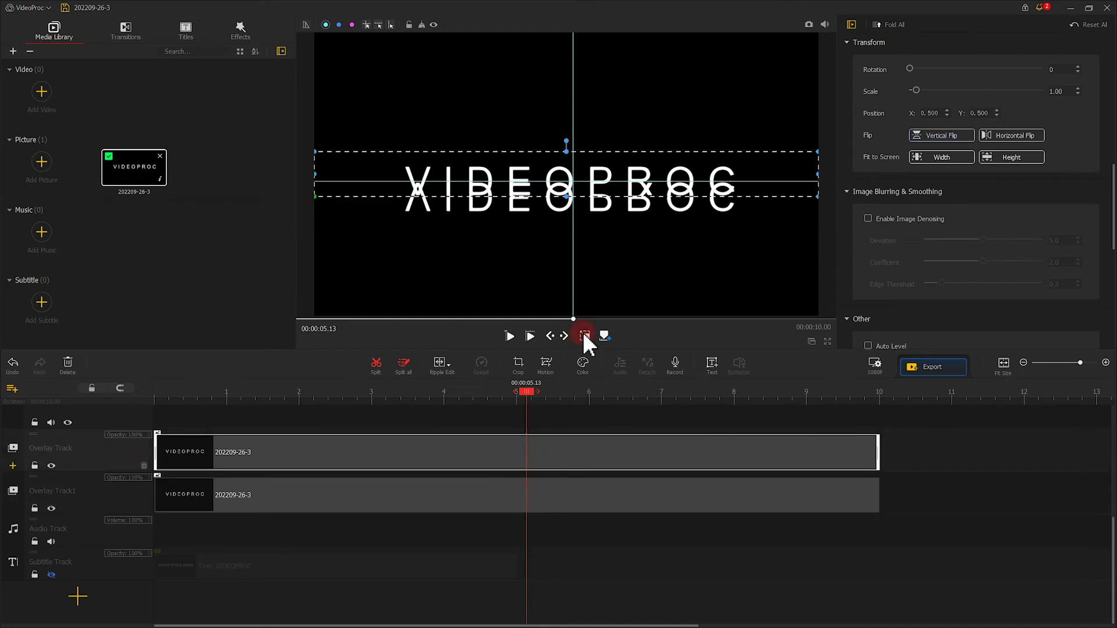
drag(583, 162, 588, 152)
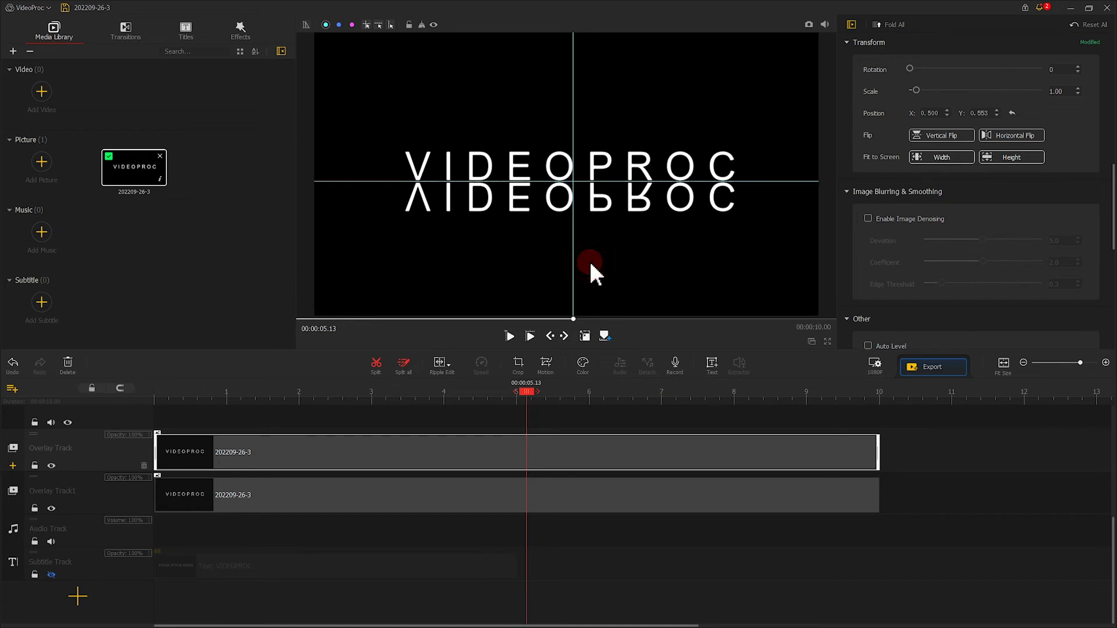
Step: Hide the centre guide lines and lower the reflection clip's opacity to 0.42
click(434, 24)
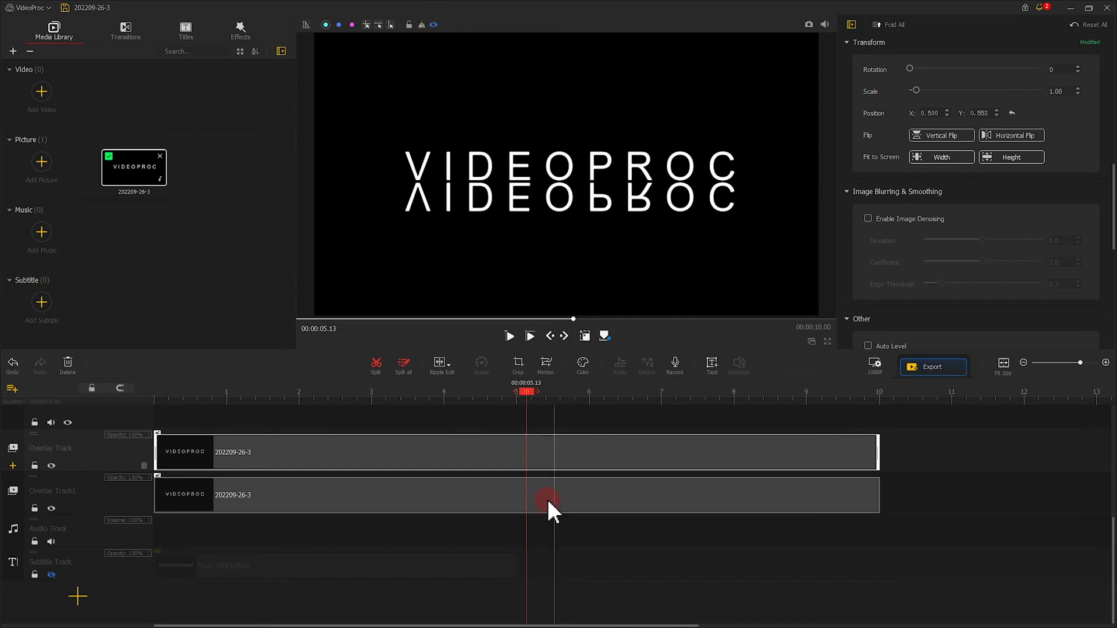
click(529, 495)
scroll(1004, 158, up, 8)
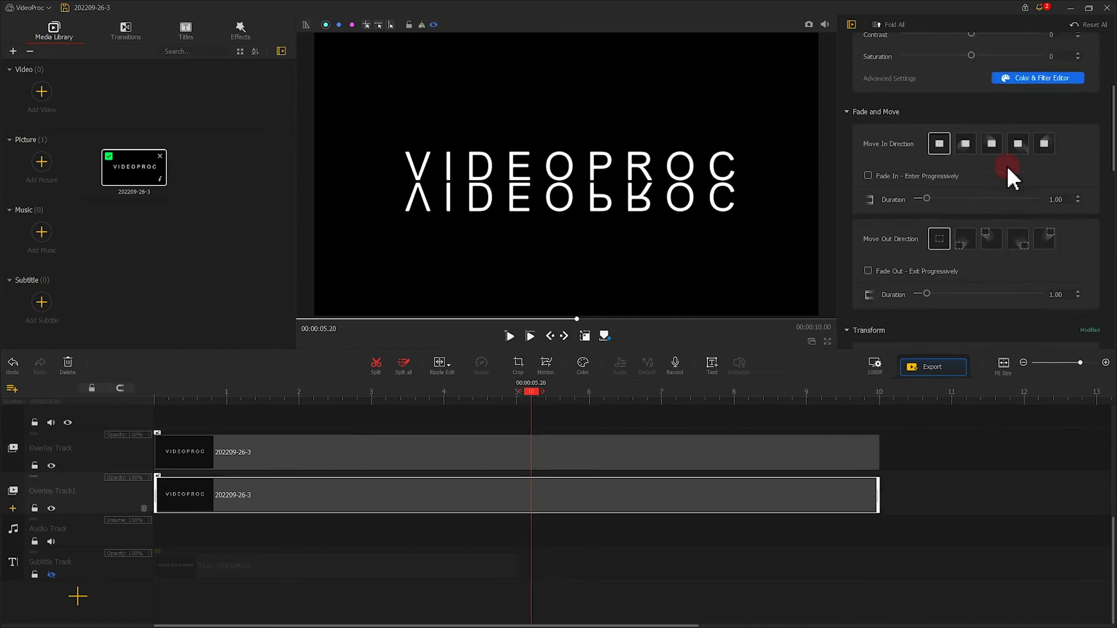
drag(1036, 133, 954, 134)
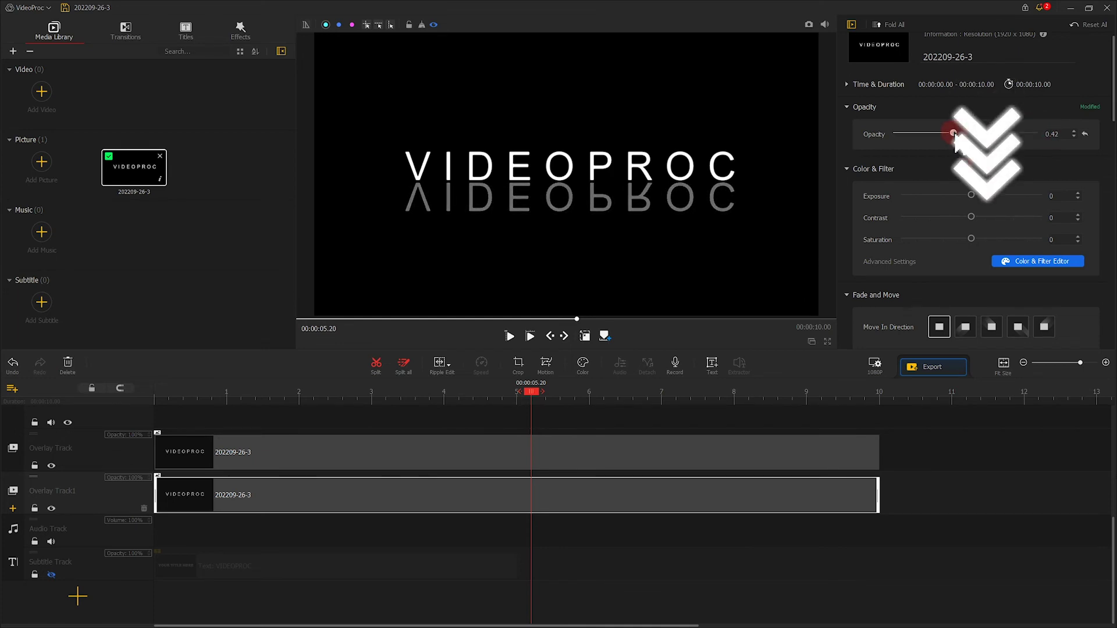
click(972, 228)
Step: Enable image denoising on the reflection: Deviation 6.4, Coefficient 3.4, Edge Threshold 1.3
scroll(970, 226, down, 10)
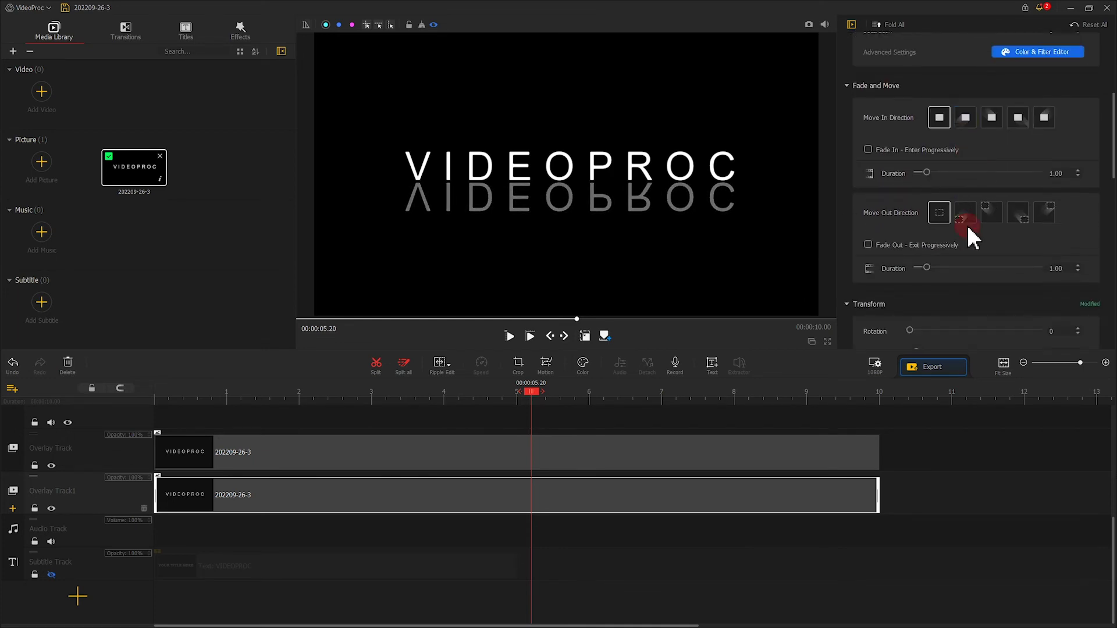
scroll(967, 225, down, 1)
click(923, 166)
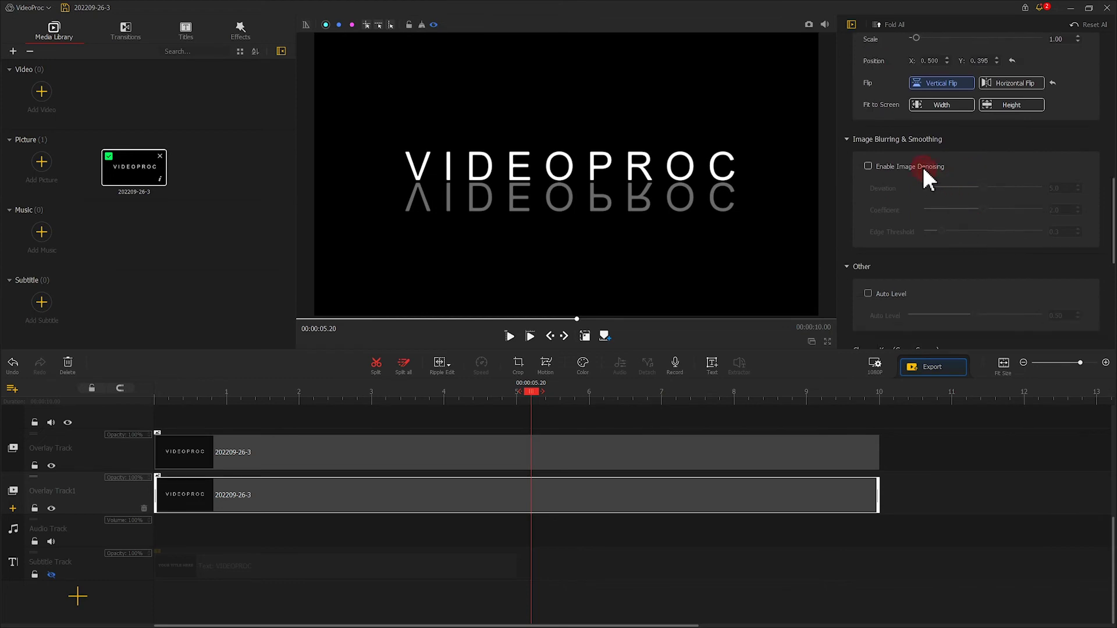
drag(982, 187, 1030, 198)
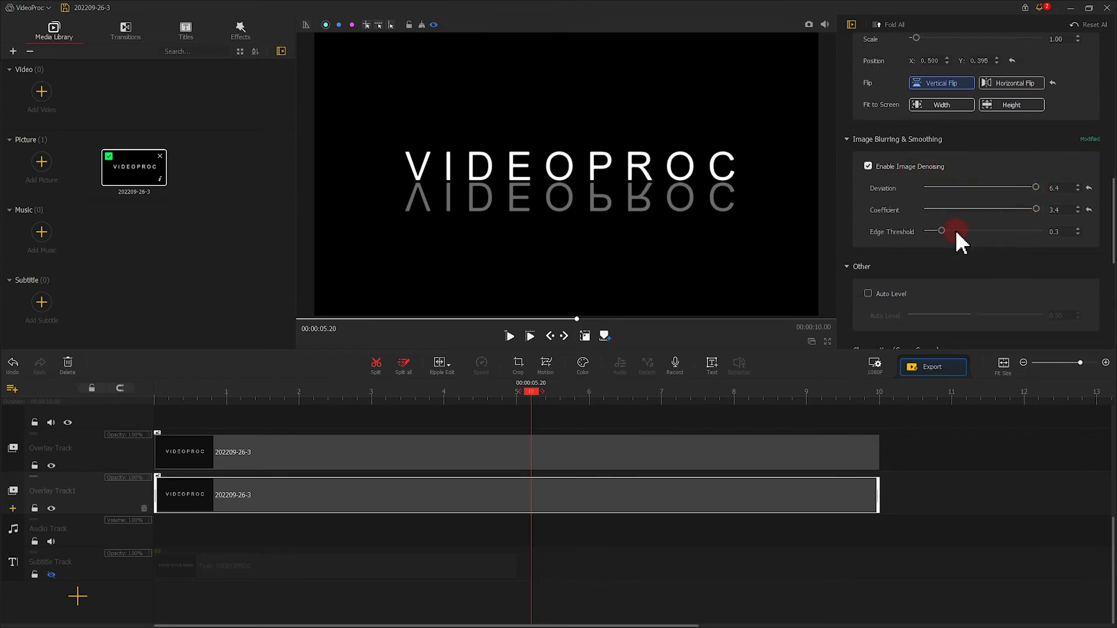
drag(976, 231, 985, 233)
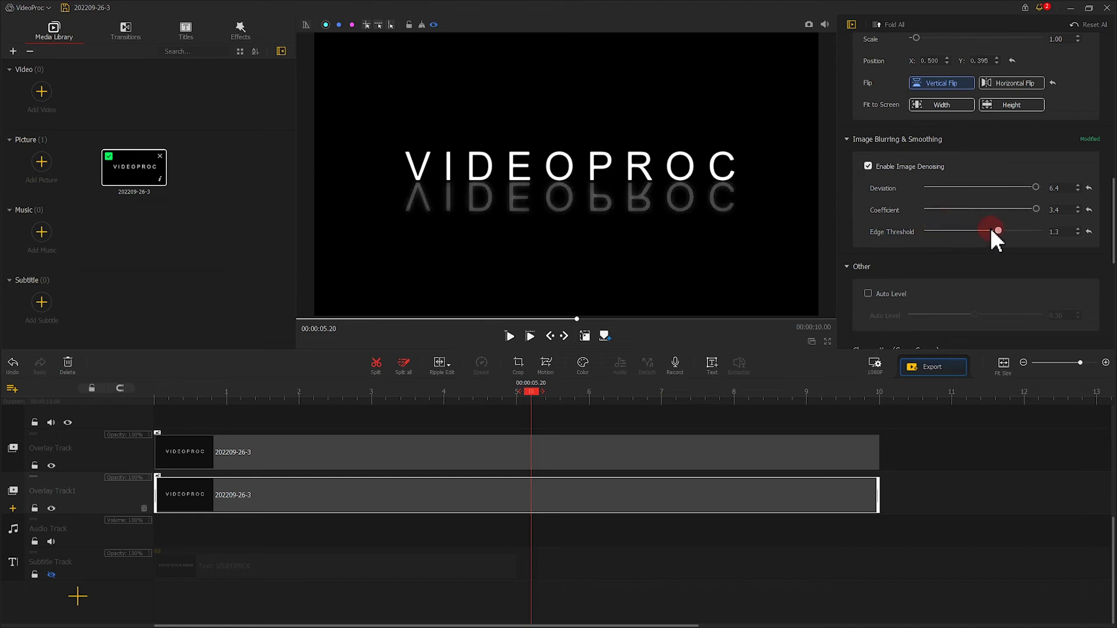
drag(541, 399, 68, 403)
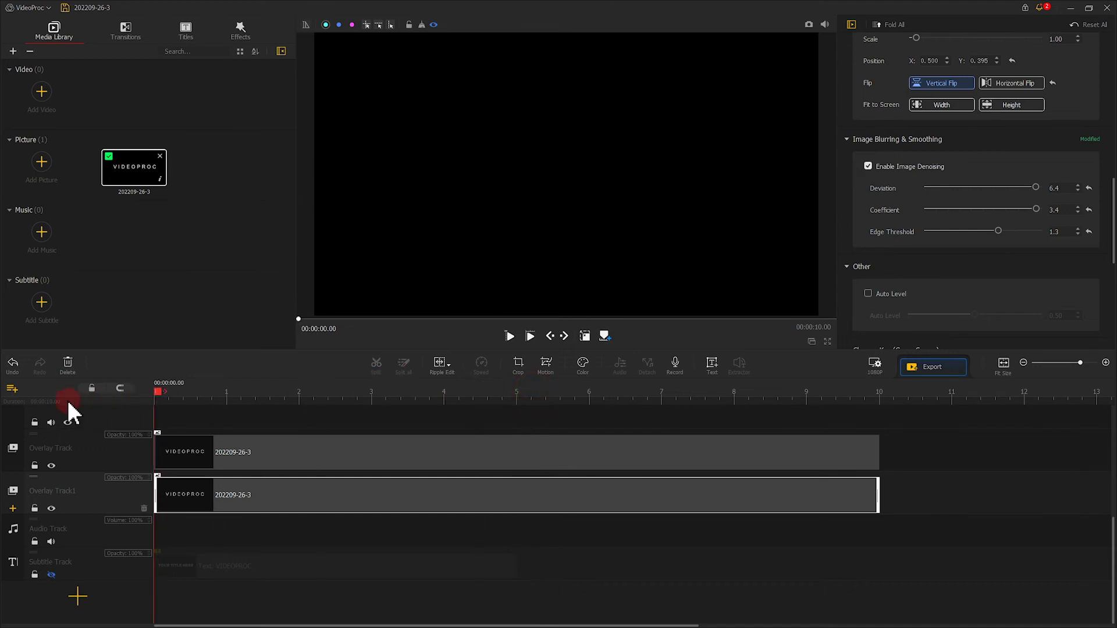
Step: Preview the blurred reflection, then play the composited project with footage and music from the start
click(511, 336)
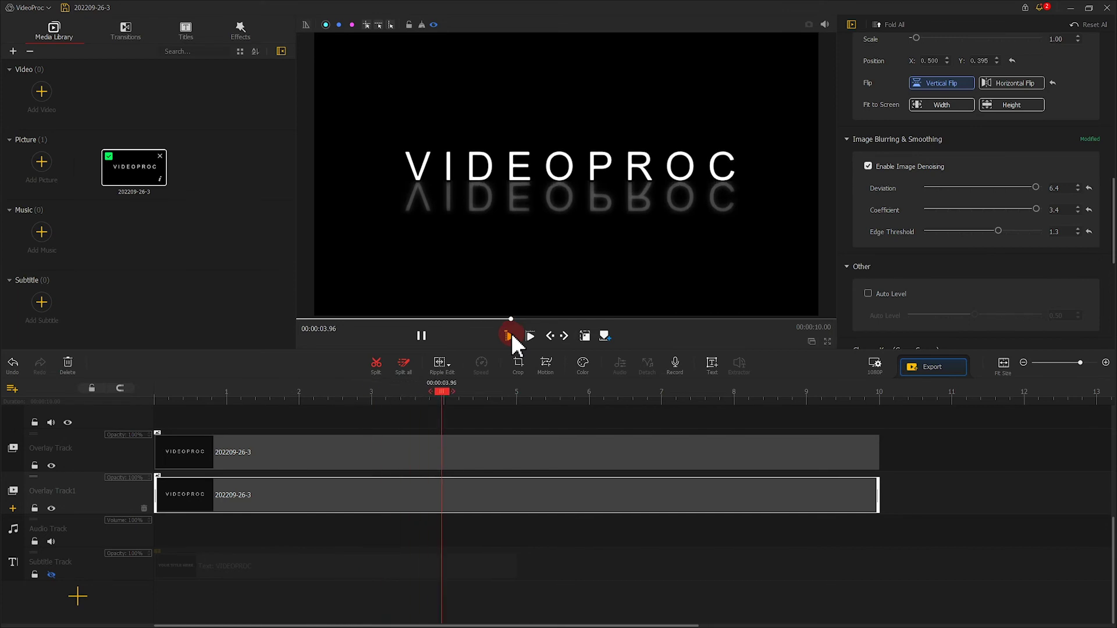
click(419, 337)
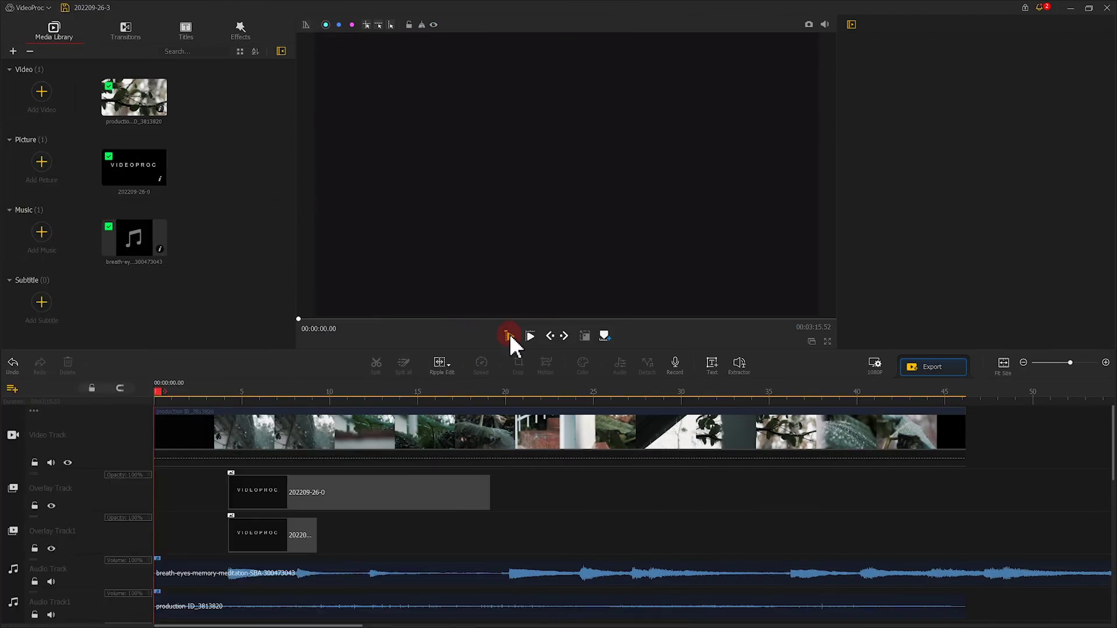
click(509, 335)
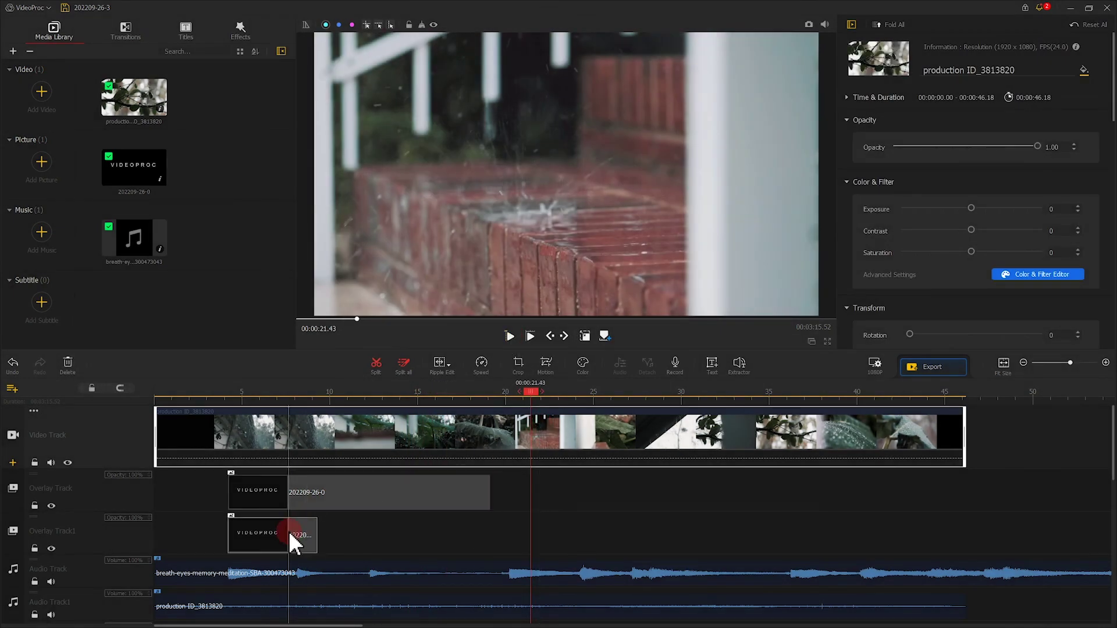
Step: Turn off Fade Out - Exit Progressively on the Overlay Track1 reflection clip and check its end
click(291, 541)
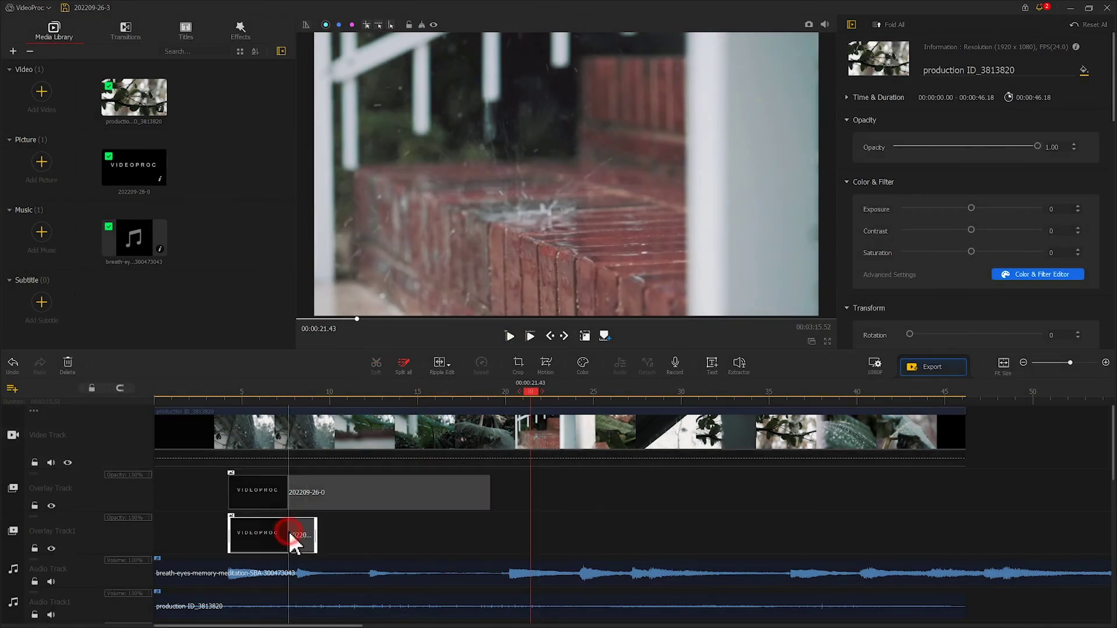
click(944, 272)
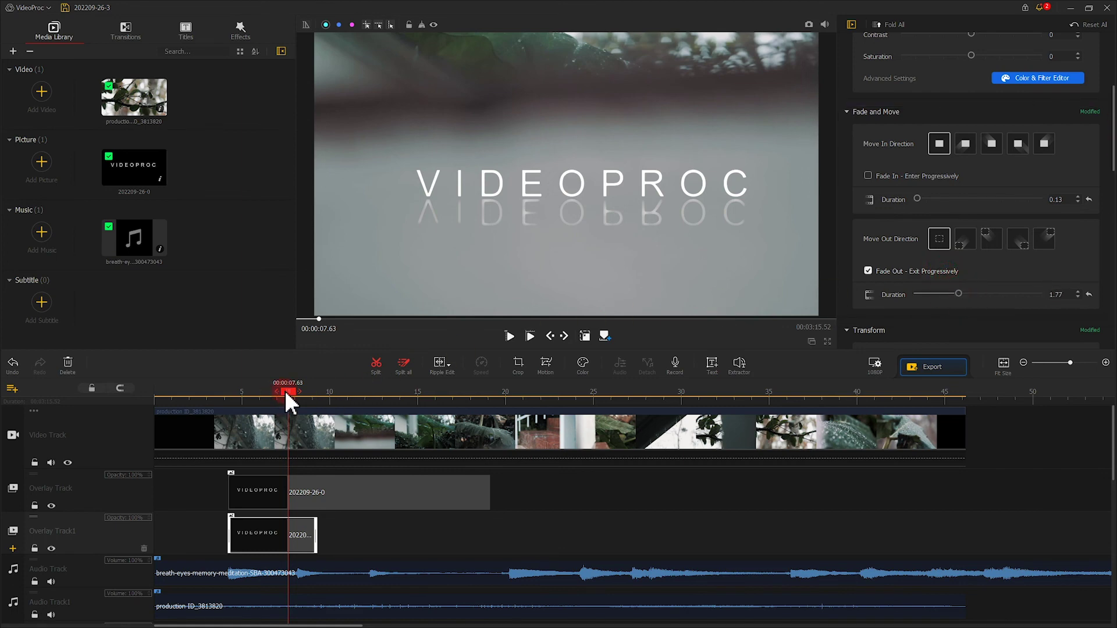
mouse_move(286, 392)
mouse_down()
mouse_move(322, 392)
mouse_move(298, 391)
mouse_up()
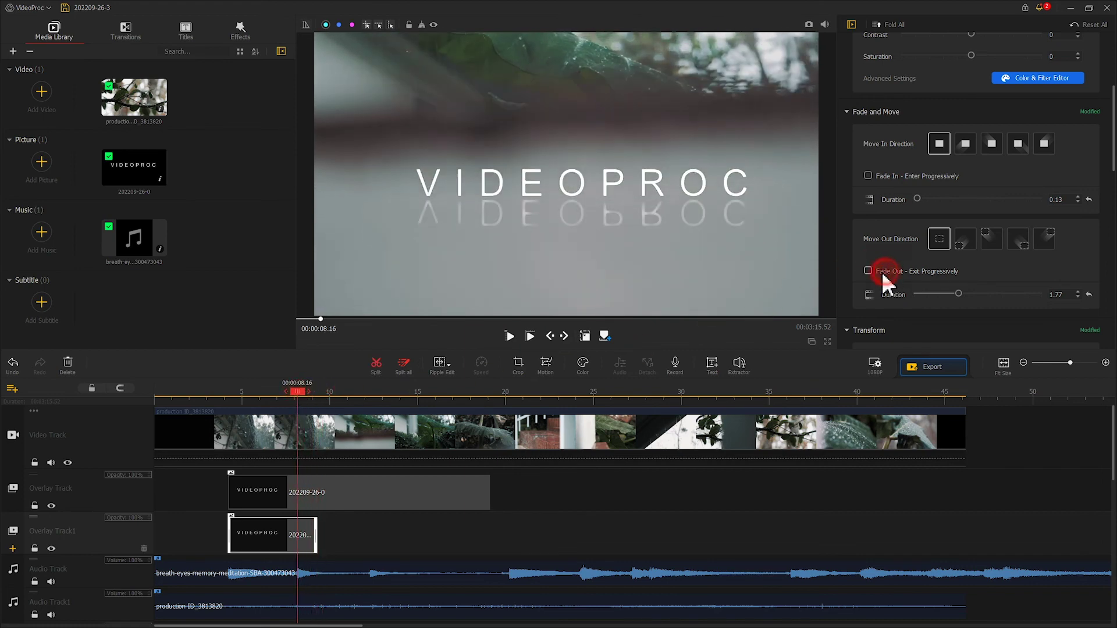